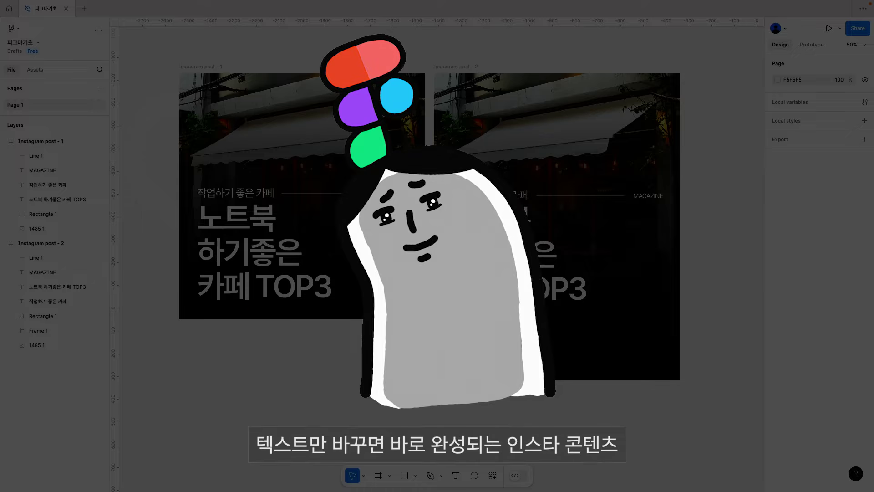
left_click(55, 286)
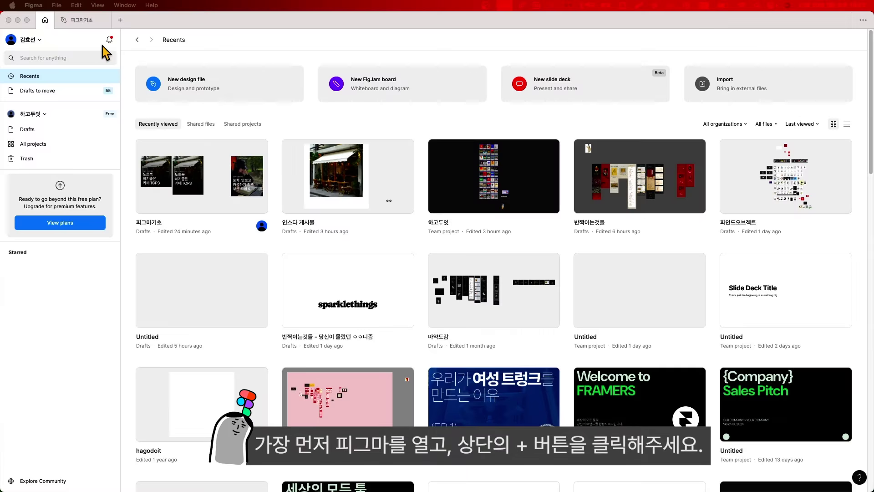
Create a new design file in Drafts.
left_click(120, 21)
left_click(119, 21)
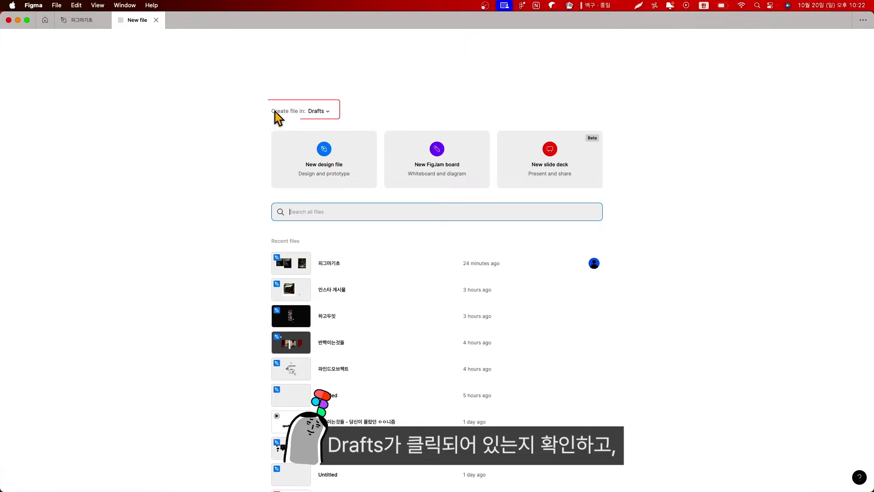
left_click(352, 176)
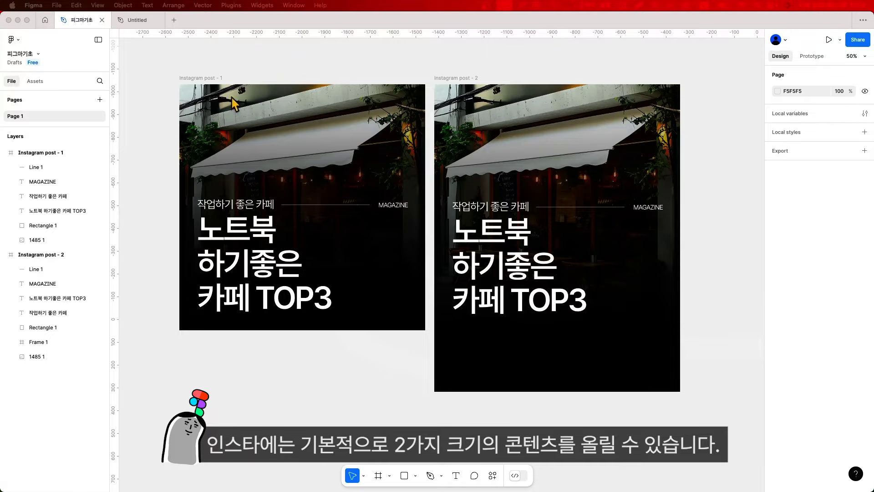
Check the dimensions of the two finished Instagram post frames in the 피그마기초 file.
left_click(199, 79)
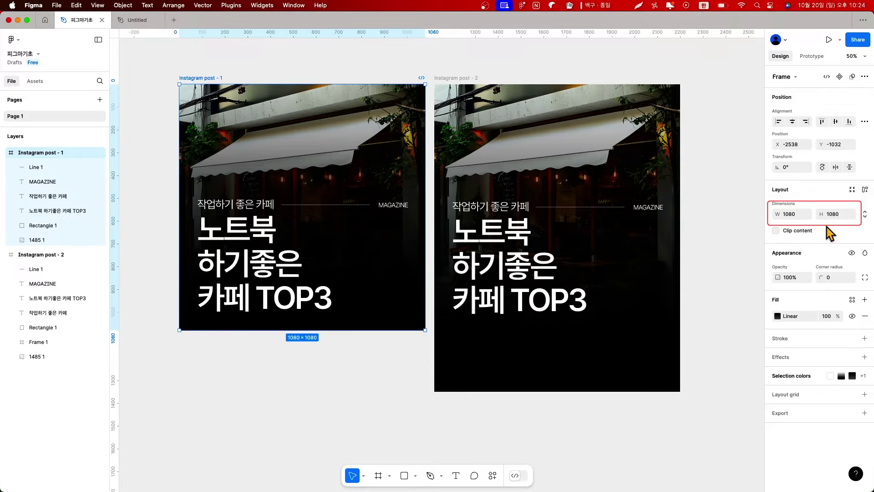
left_click(455, 77)
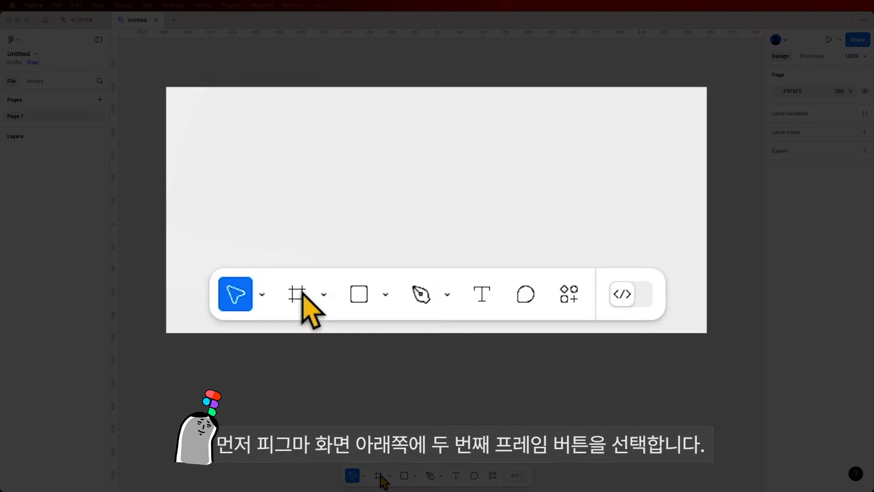
Add a frame from the 1080×1080 Instagram post preset and rename it 정방형콘텐츠.
left_click(380, 478)
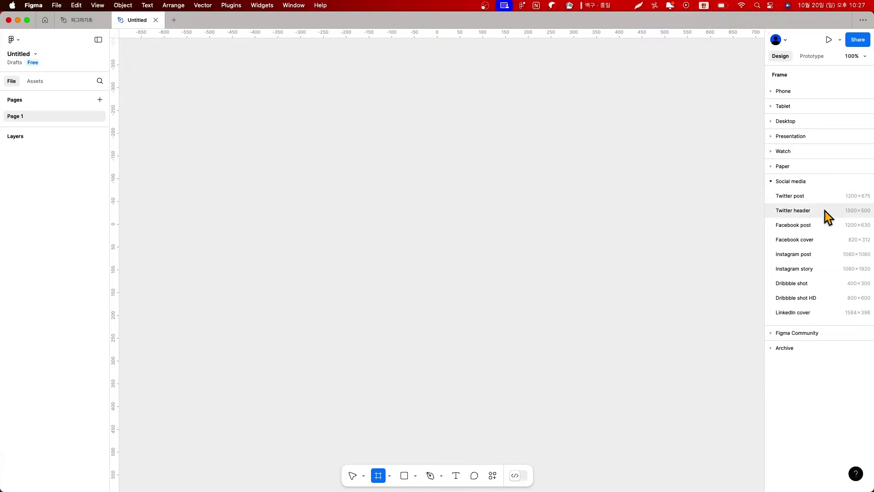
left_click(821, 254)
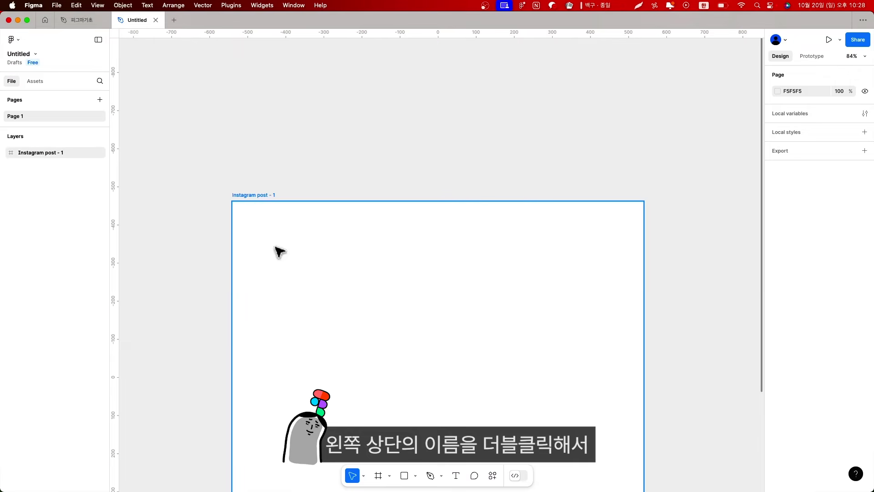
double_click(250, 196)
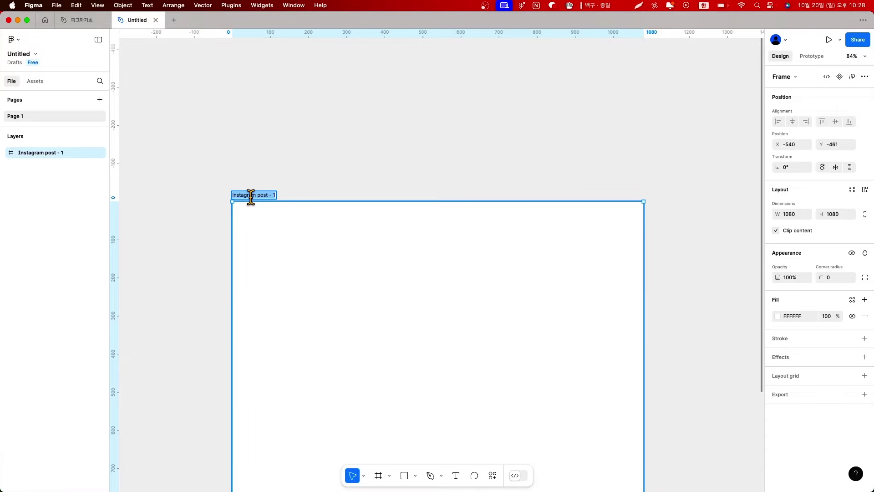
type("정ㅂ")
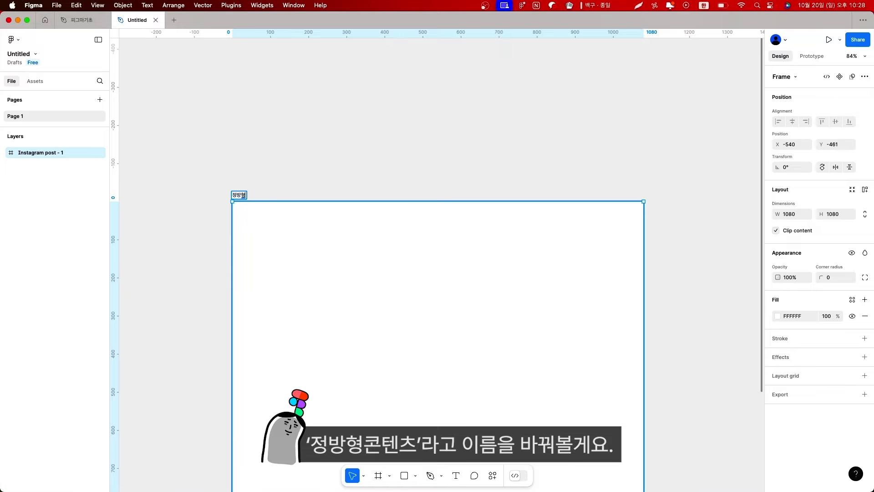
type("방형콘텐츠")
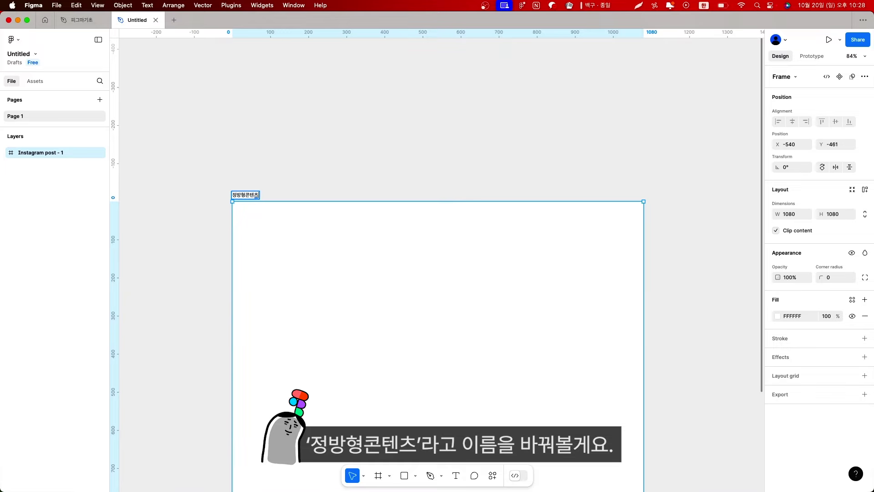
key("Return")
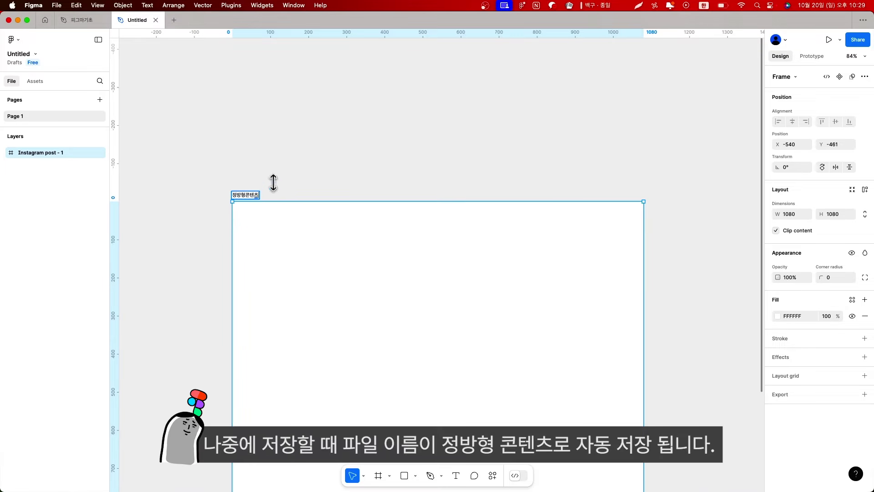
left_click(181, 216)
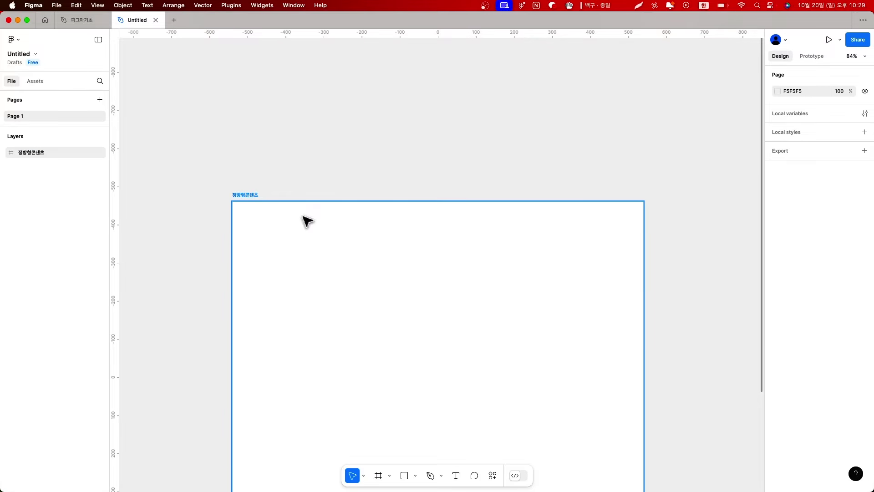
Duplicate the 정방형콘텐츠 frame and rename the copy 직사각형콘텐츠.
key("super+minus")
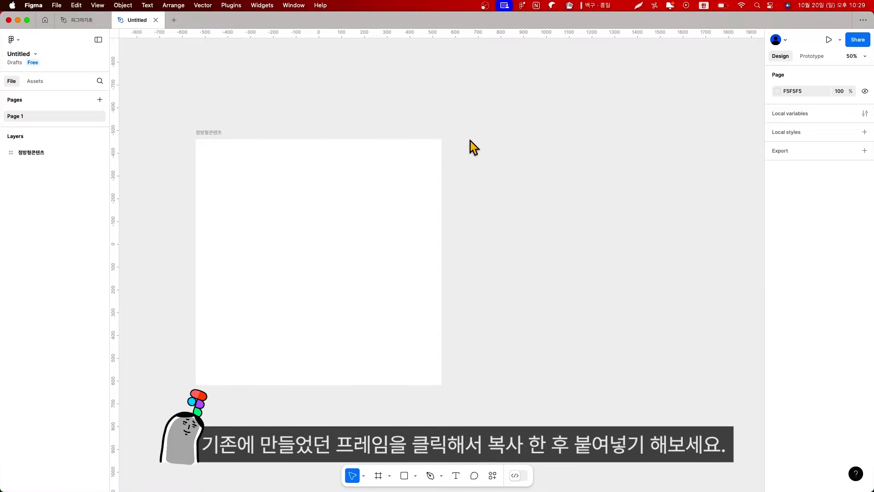
left_click(204, 133)
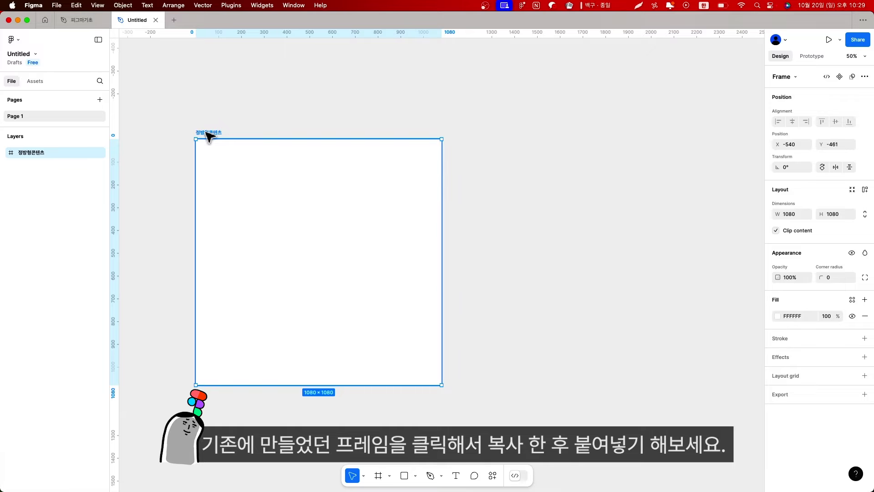
key("super+c")
key("super+v")
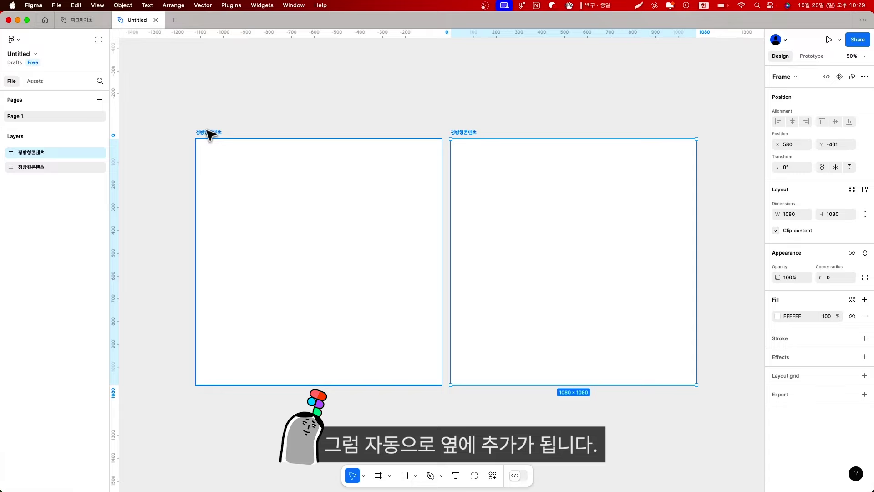
left_click(471, 129)
double_click(468, 133)
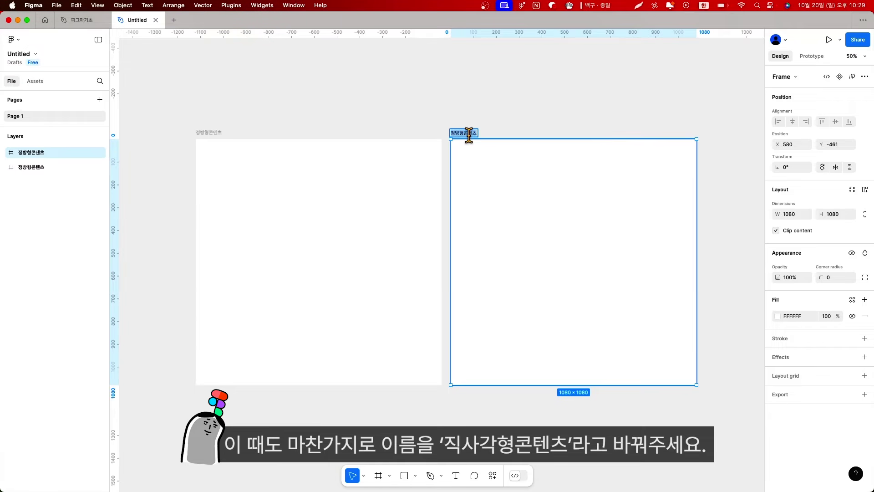
type("직사각형")
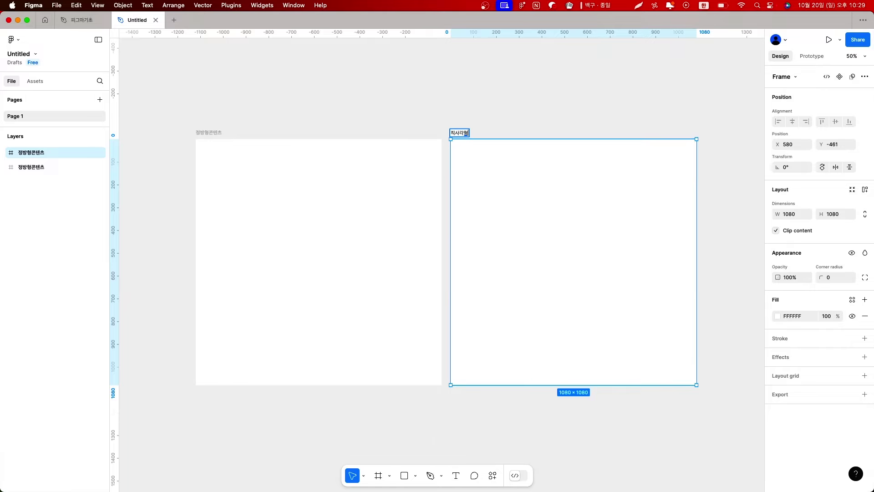
key("Return")
Set the height of the 직사각형콘텐츠 frame to 1350.
scroll(611, 117, "right", 2)
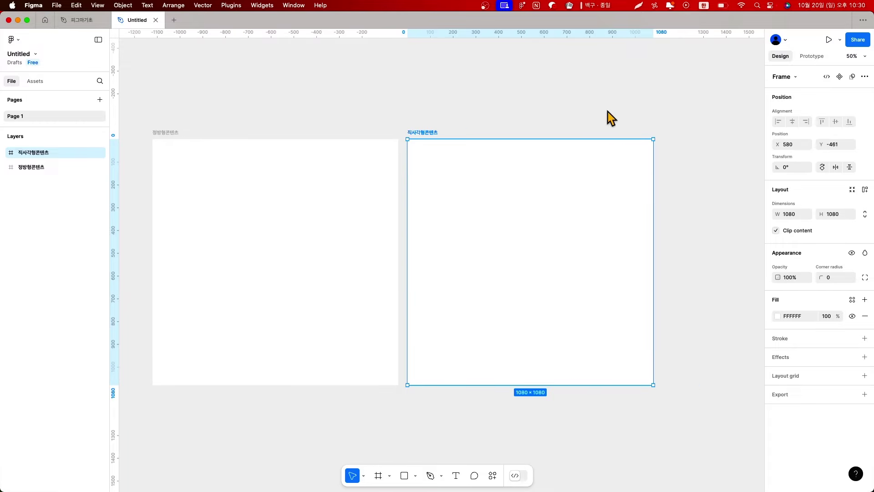
left_click(838, 215)
type("1350")
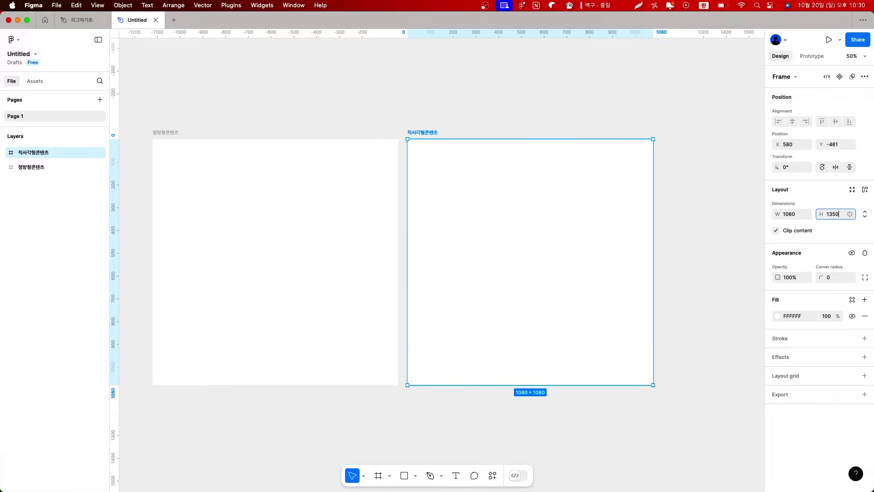
key("Return")
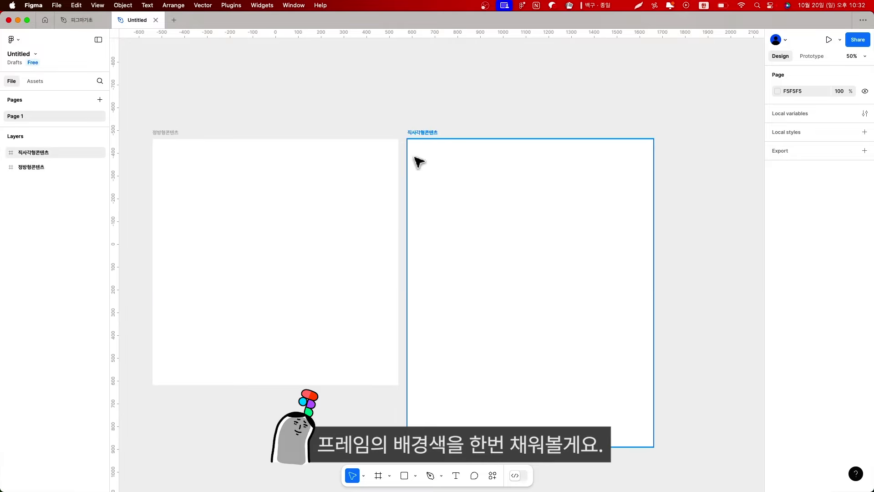
Try a solid dark grey 555555 fill on the 정방형콘텐츠 frame.
left_click(160, 134)
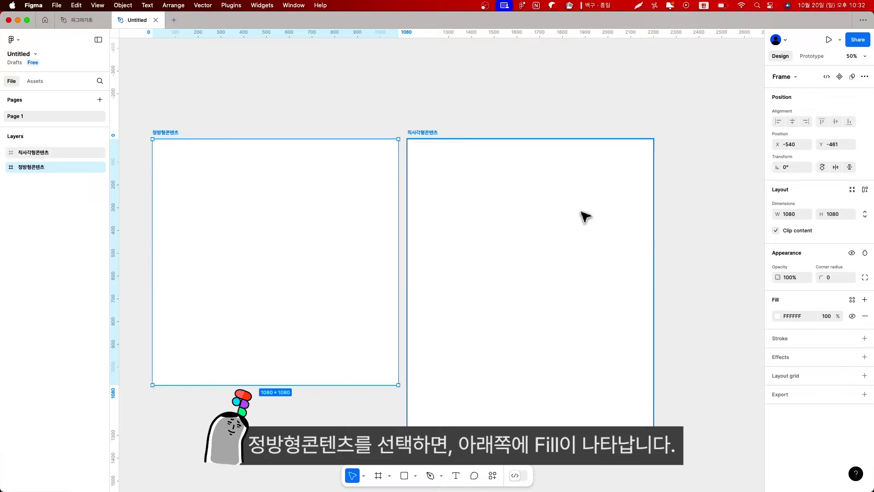
left_click(774, 317)
left_click_drag(688, 303, 616, 340)
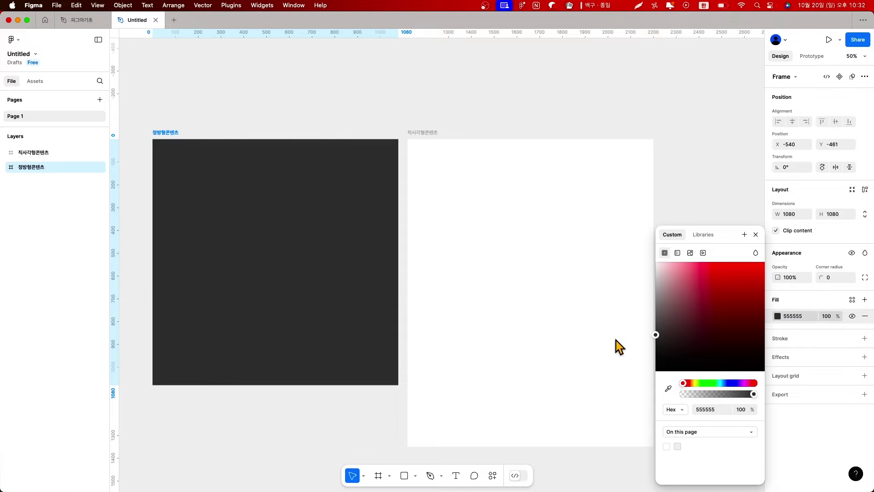
Try a linear gradient fill from 555555 to BBBBBB on the 정방형콘텐츠 frame, followed by an image fill.
left_click(677, 252)
left_click(753, 291)
mouse_move(752, 295)
left_mouse_down()
mouse_move(724, 293)
mouse_move(764, 290)
left_mouse_up()
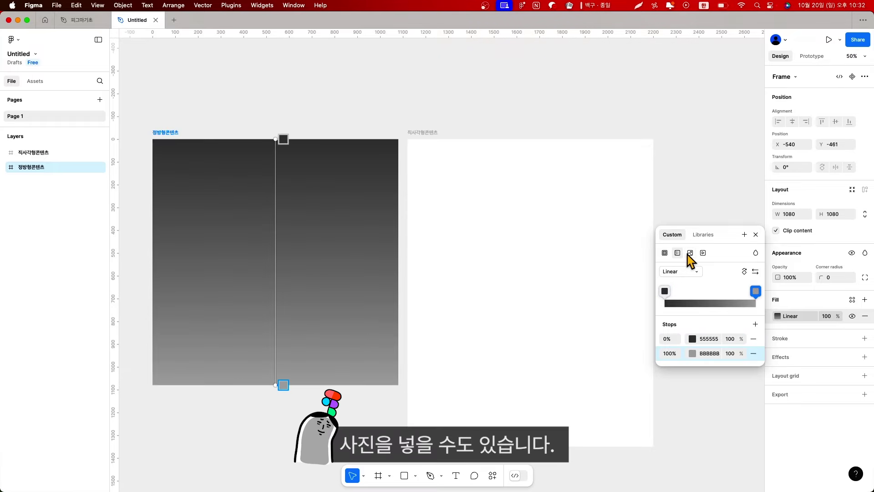
left_click(690, 253)
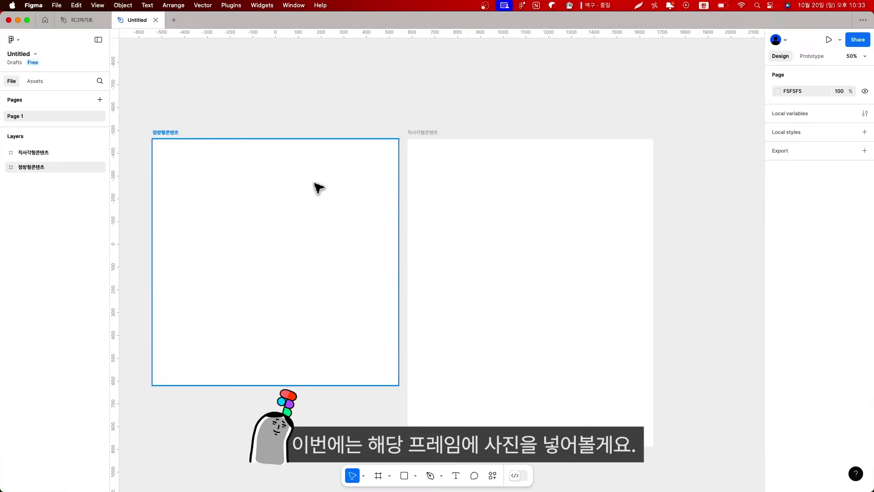
Bring the café photo from the Finder downloads folder into the 정방형콘텐츠 frame.
left_click(336, 195)
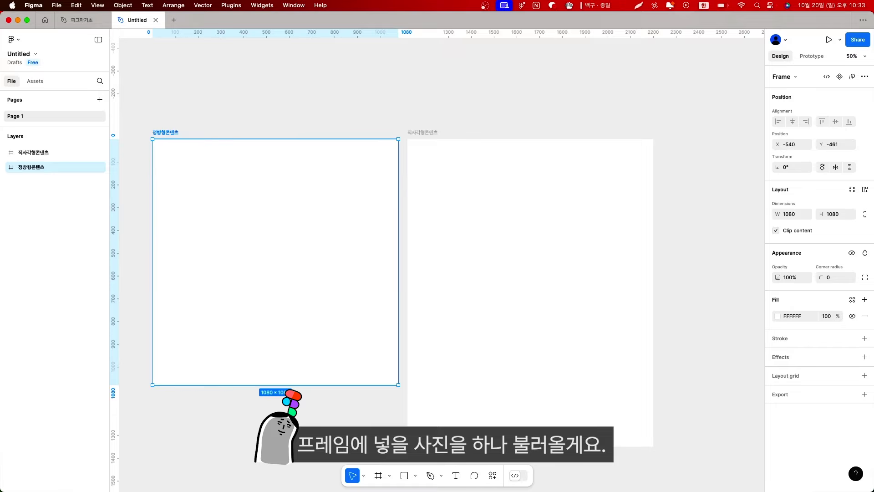
key("super+Tab")
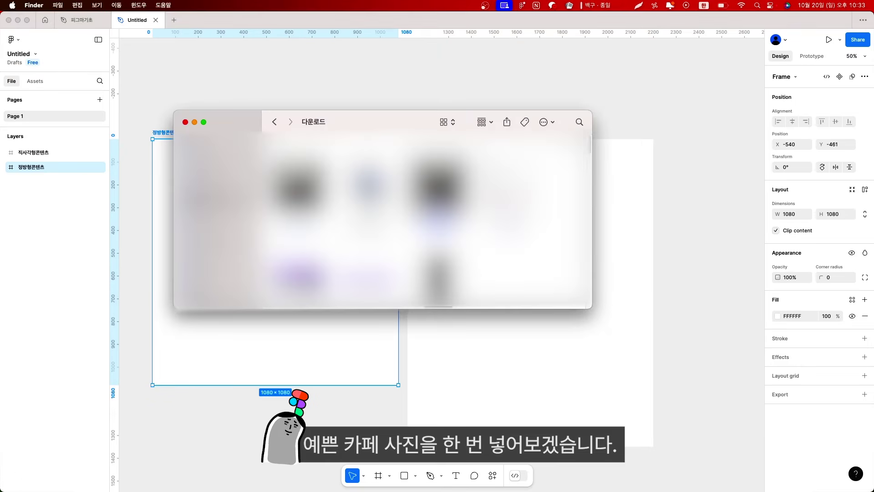
left_click_drag(351, 124, 348, 296)
left_click_drag(310, 387, 315, 212)
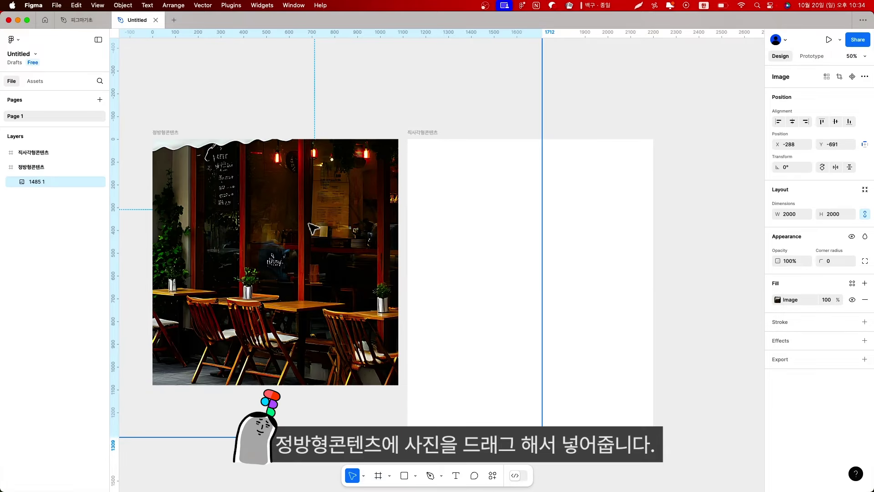
Reposition the café photo within the square frame and scale it down proportionally to about 1372×1372.
left_click_drag(314, 229, 254, 278)
left_click_drag(361, 225, 302, 223)
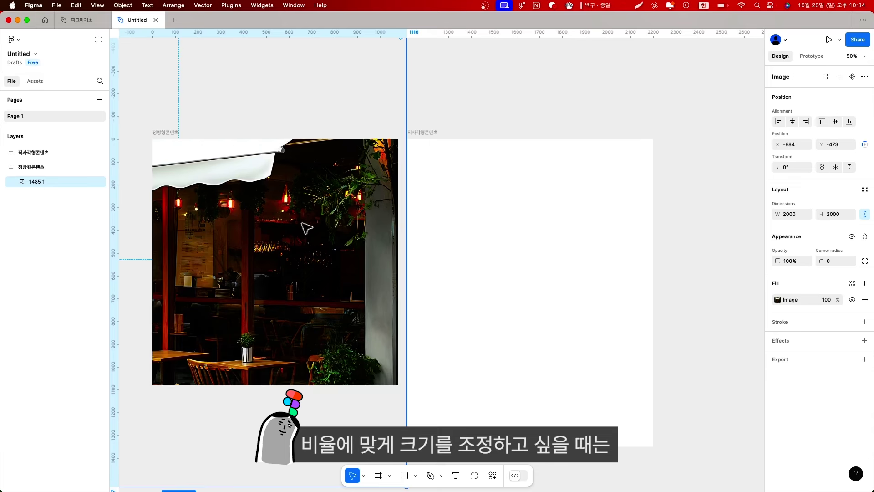
scroll(387, 319, "down", 4)
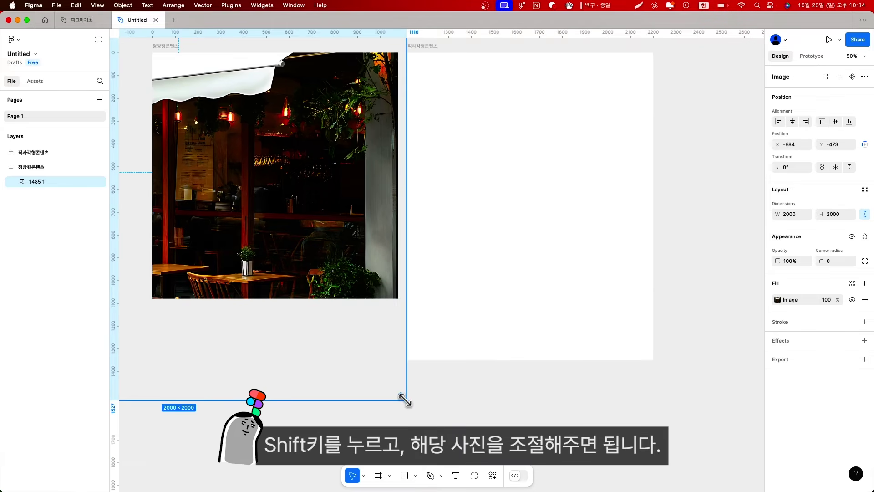
left_click_drag(405, 401, 341, 253)
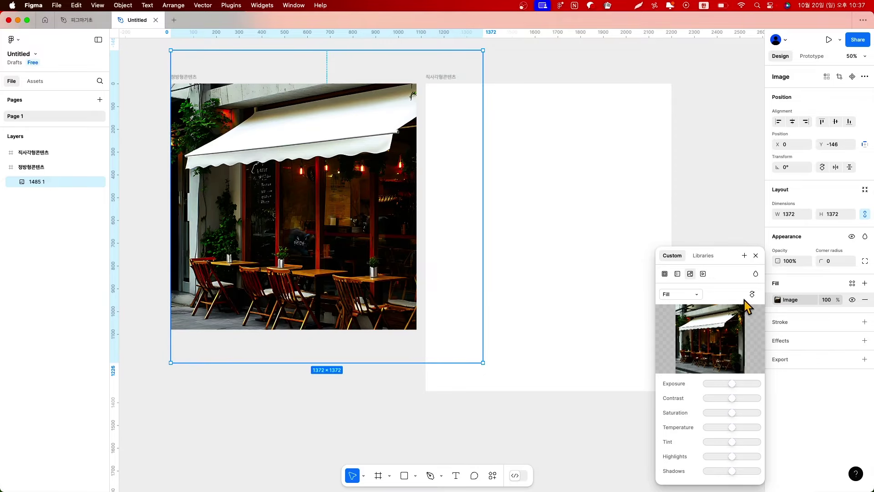
Switch the photo's fill mode to Crop and crop it to the 1080×1080 bounds of the 정방형콘텐츠 frame.
left_click(698, 294)
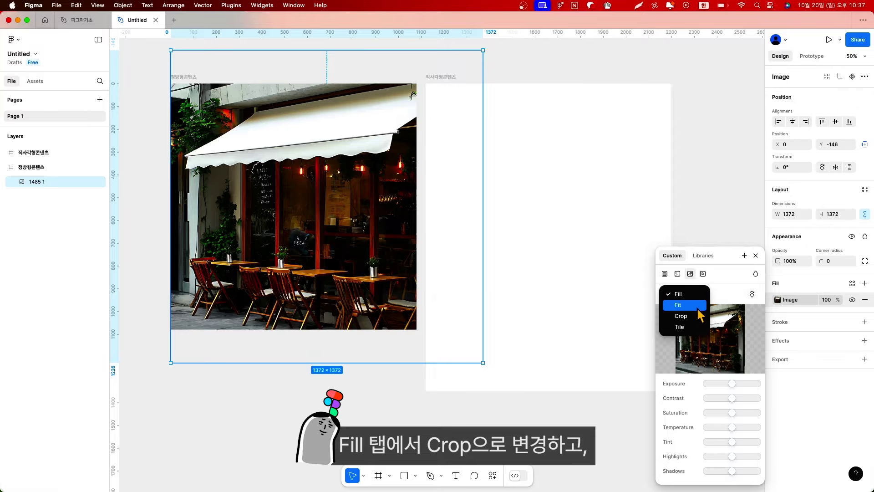
left_click(697, 316)
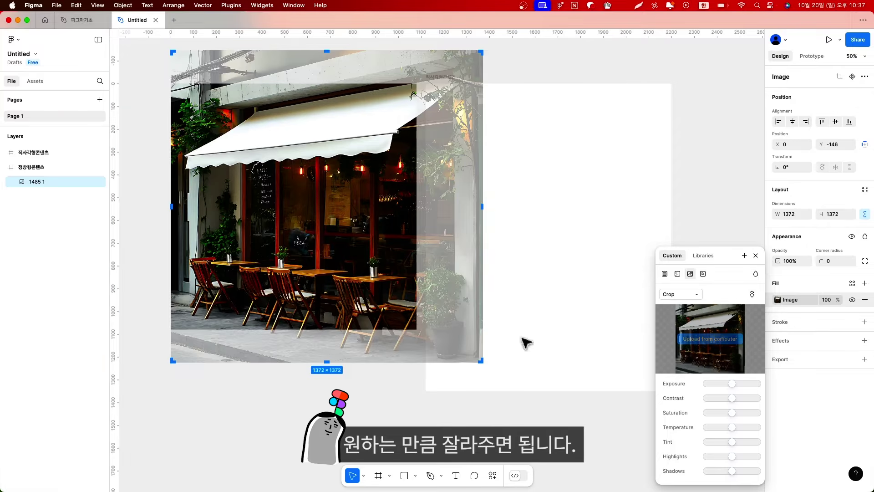
left_click_drag(481, 361, 417, 329)
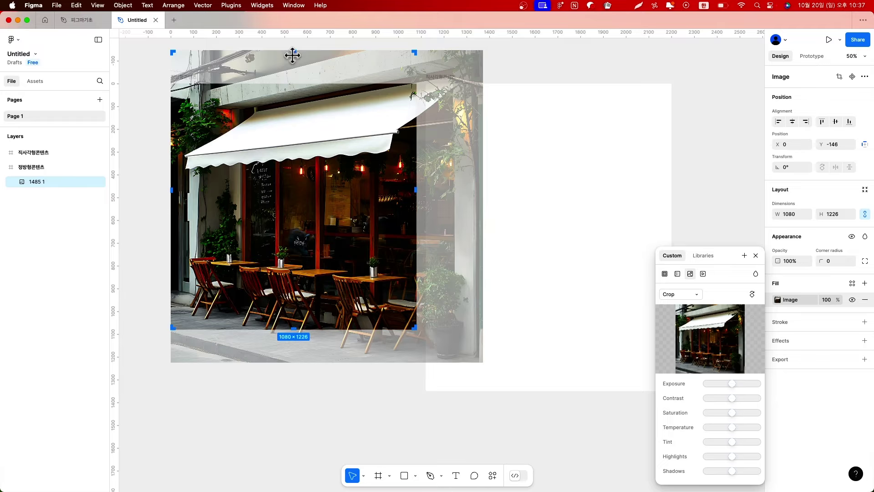
left_click_drag(293, 52, 292, 83)
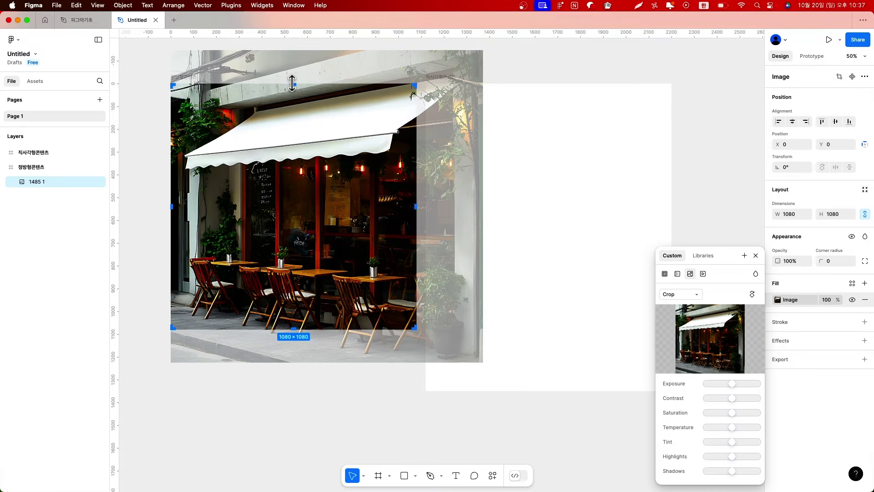
key("Return")
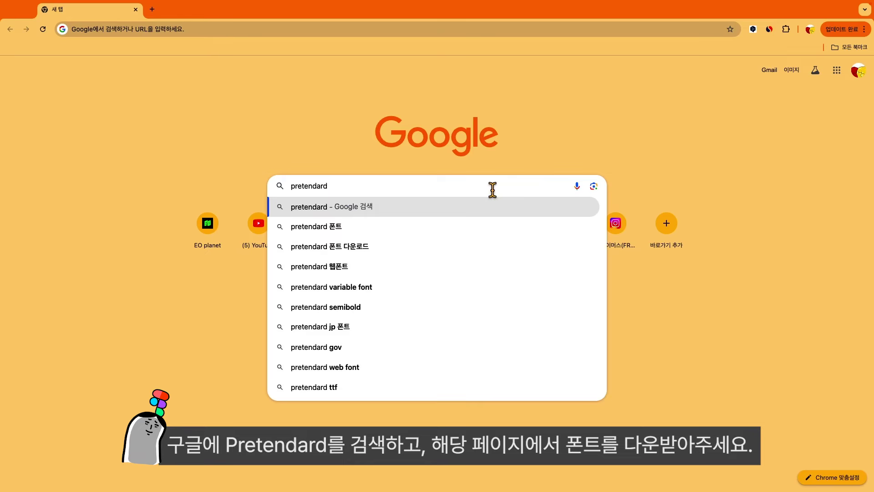
Search Google for pretendard and open the font's official download page through its 눈누 listing.
key("Return")
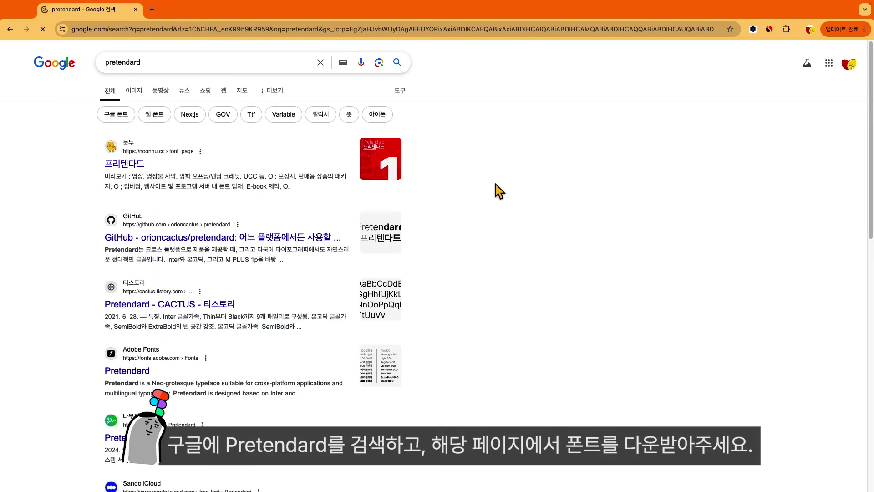
left_click(127, 164)
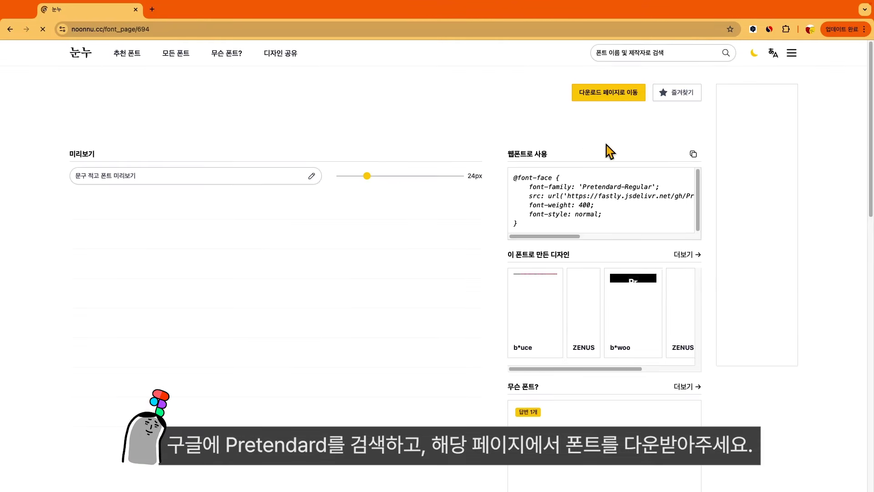
left_click(623, 95)
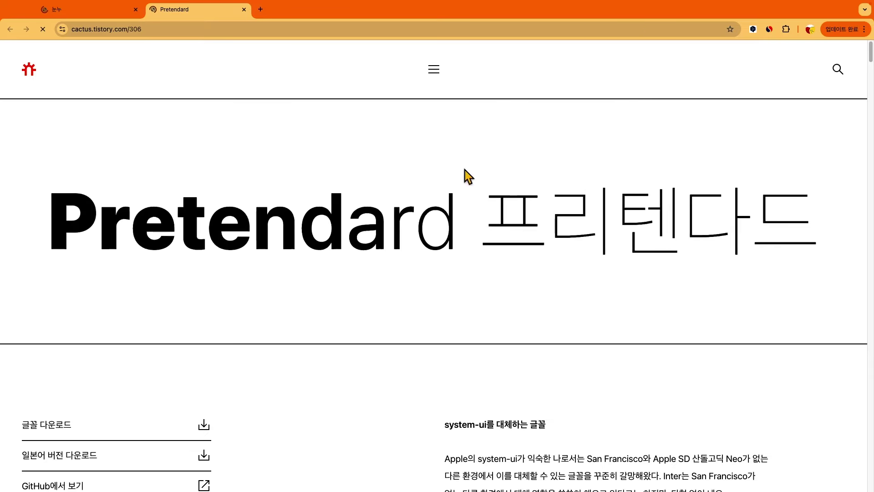
scroll(273, 337, "down", 2)
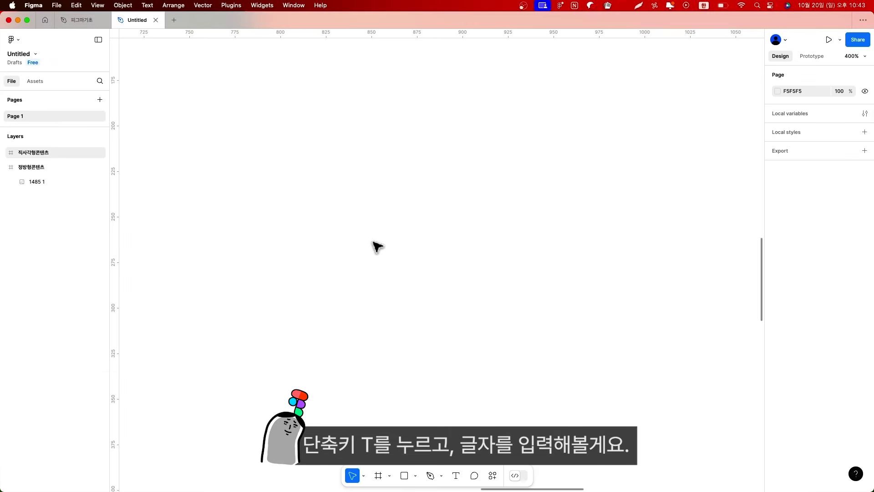
Switch to Figma and add the text 글자를 입력해주세요. in the 직사각형콘텐츠 frame.
key("t")
left_click(367, 245)
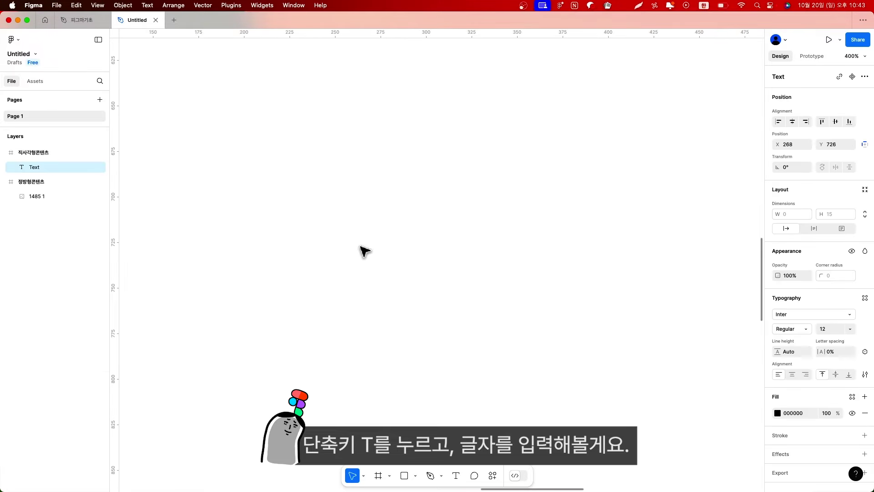
type("글잘를 입력했")
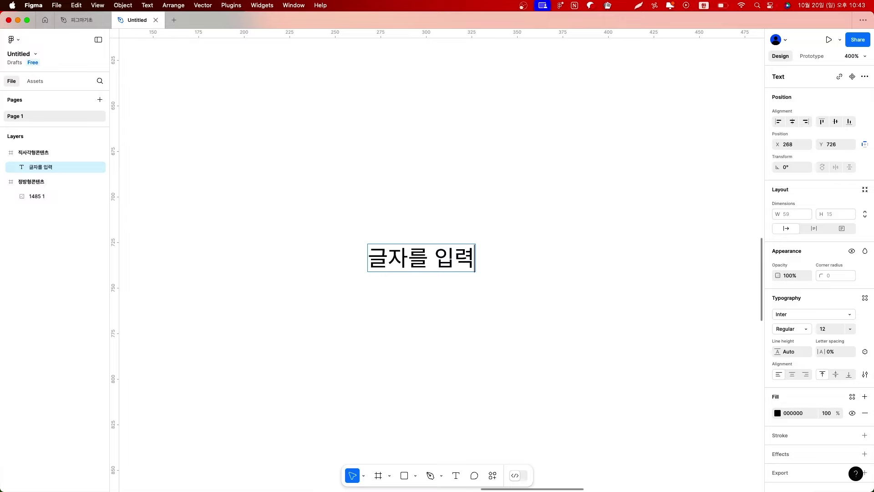
type("주세요.")
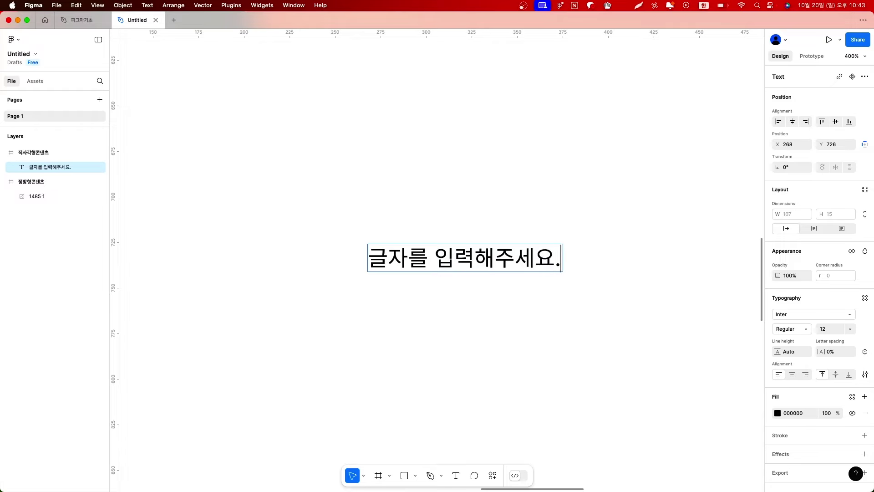
Change the font of the 글자를 입력해주세요. text to Pretendard, searching for it with pre.
left_click_drag(369, 257, 571, 256)
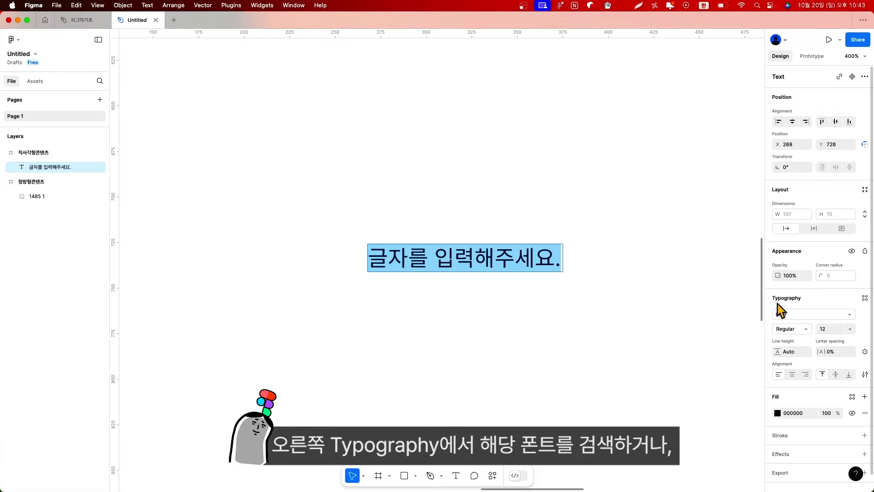
left_click(792, 318)
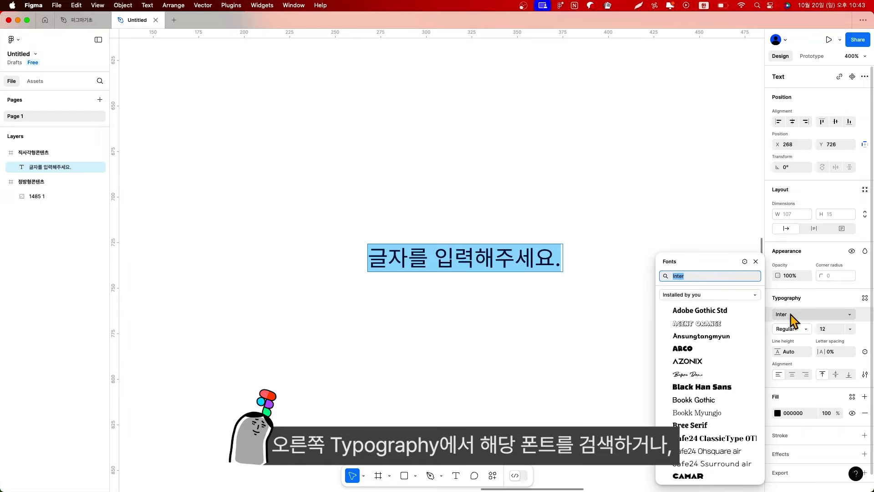
type("pretendard")
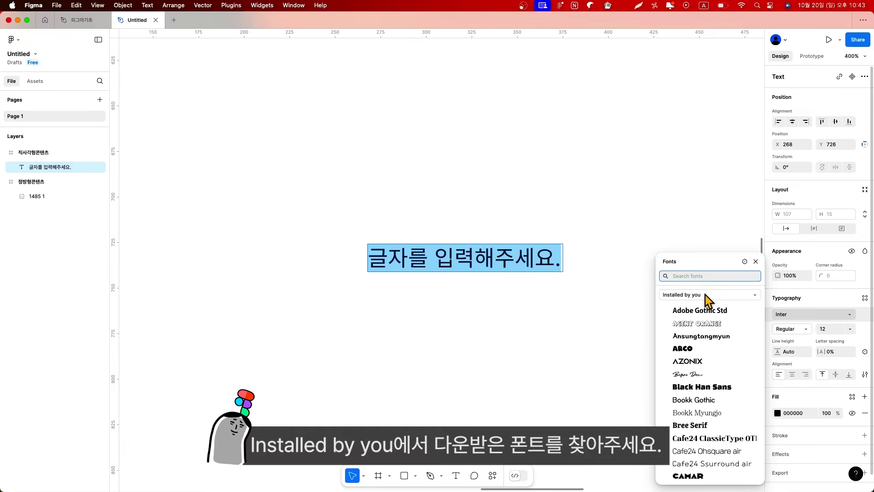
left_click(705, 294)
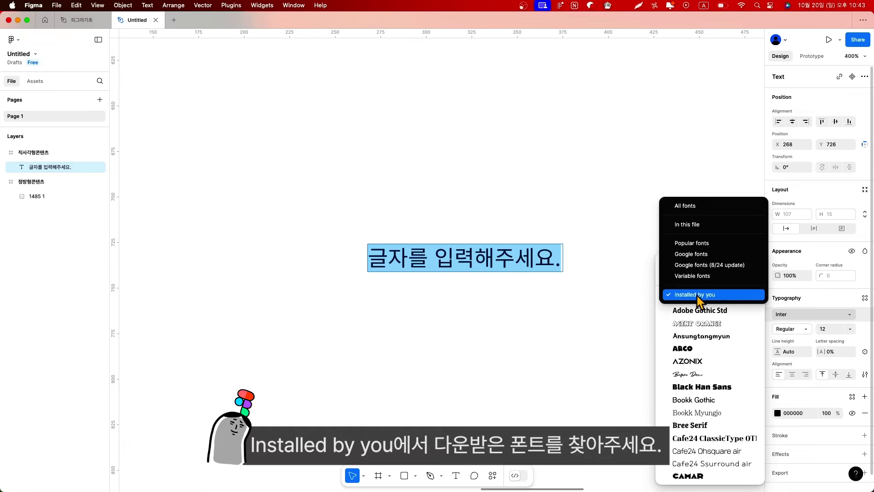
left_click(720, 297)
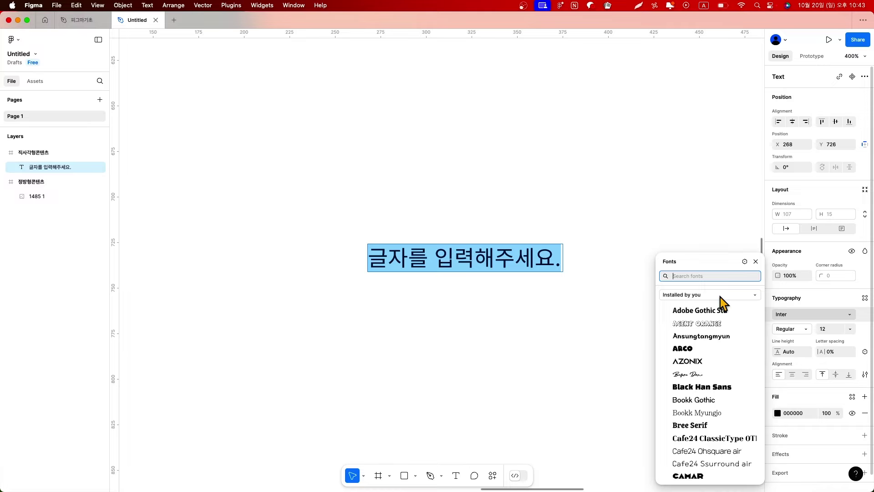
type("pre")
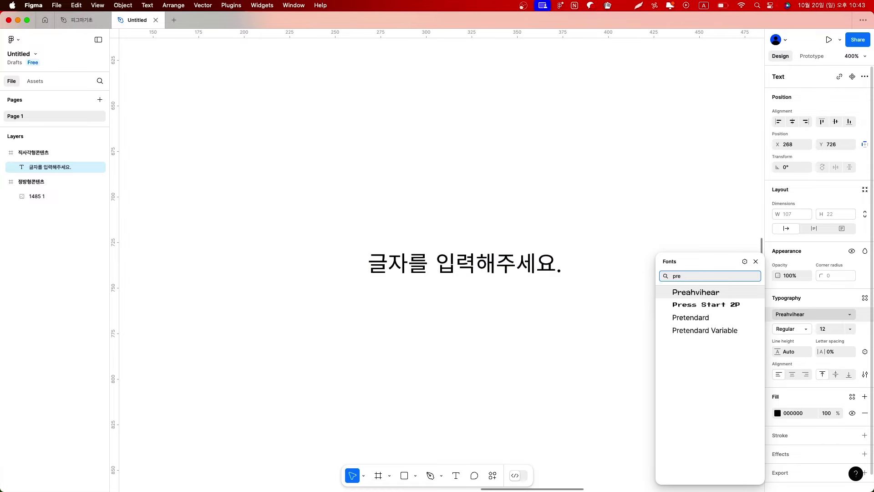
left_click(720, 320)
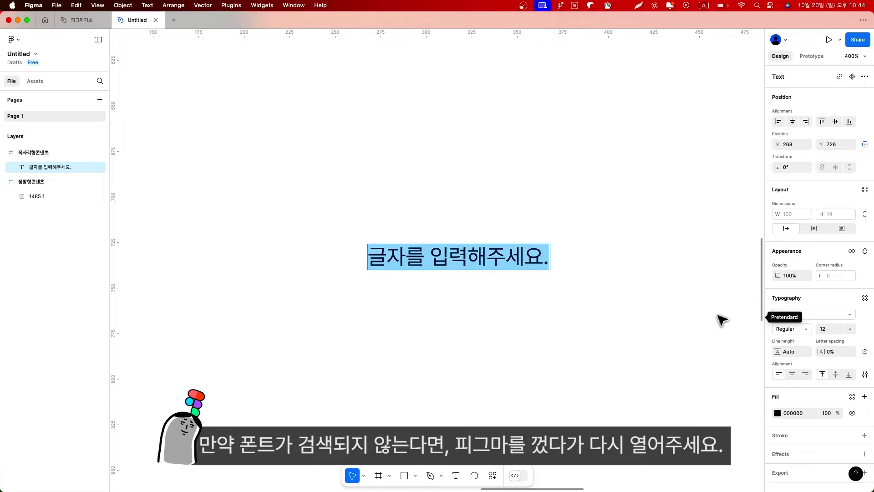
Examine the Pretendard font weights and how they are used on the 타이틀 and 작은타이틀 sample texts.
left_click(776, 315)
left_click(792, 329)
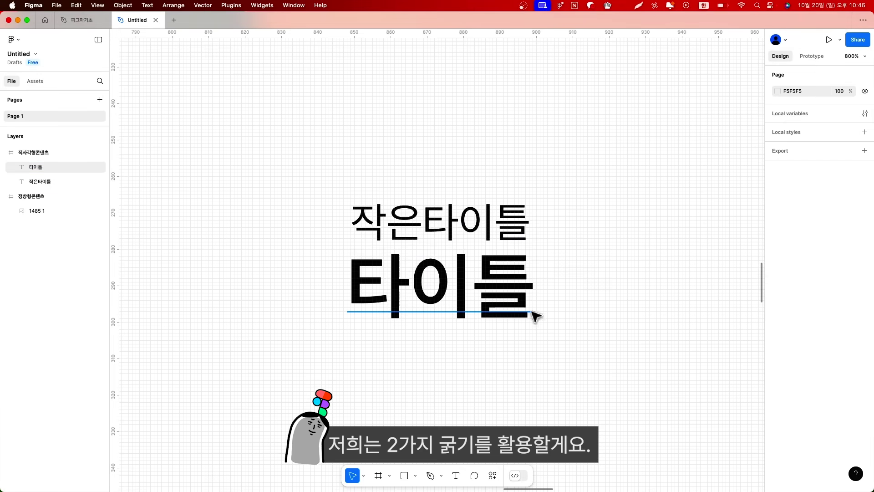
left_click(530, 313)
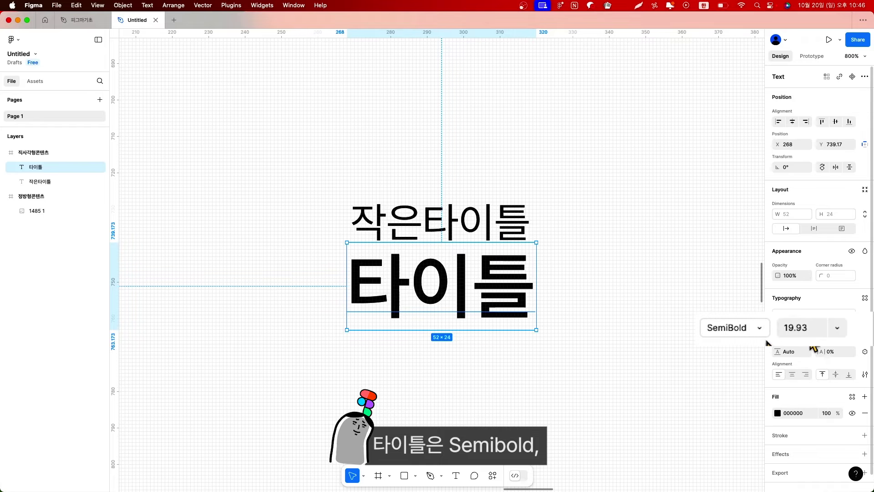
left_click(474, 231)
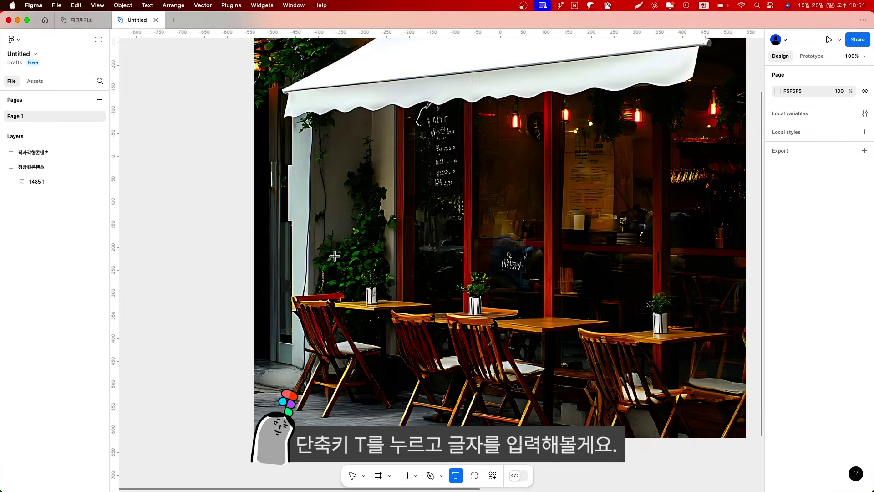
Add the headline 노트북 하기 좋은 카페 TOP3 over the café photo in the 정방형콘텐츠 frame, broken into three lines.
left_click(335, 256)
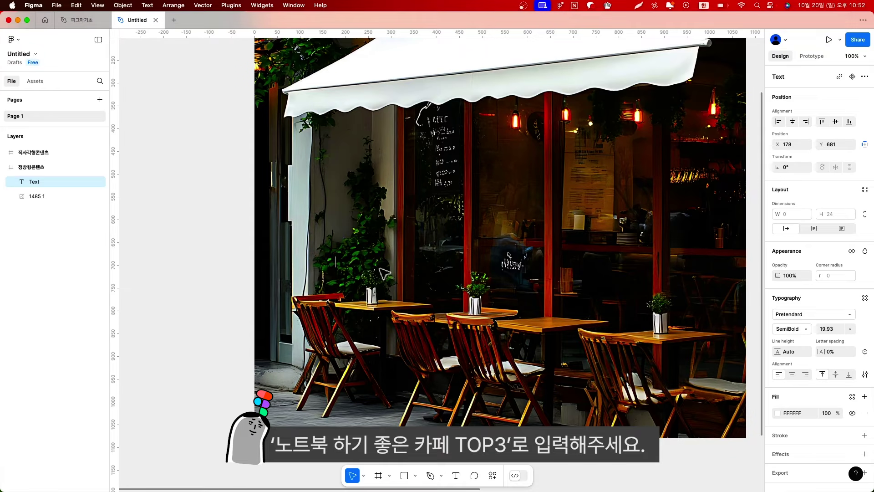
type("노트북 하기 좋은 카페 TOP3")
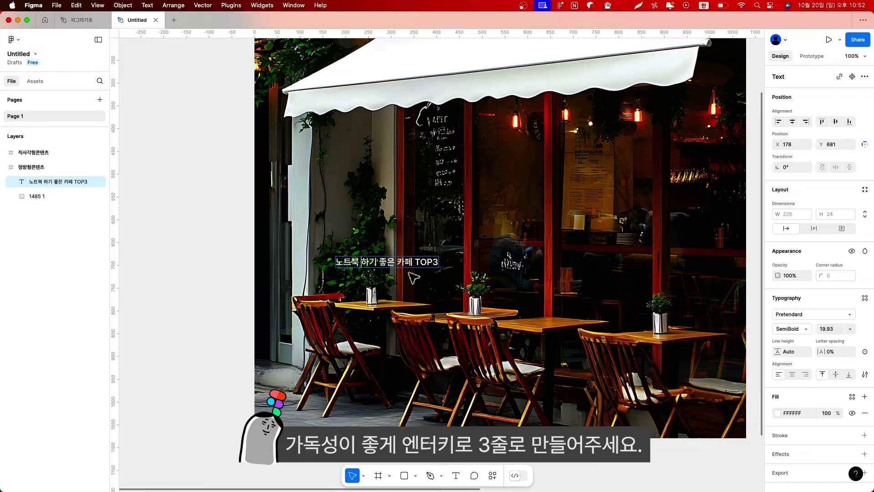
key("Return")
key("Escape")
Resize the headline's text box without scaling its letters, first to about 82×65 and finally to about 96×76.
left_click_drag(412, 278, 384, 286)
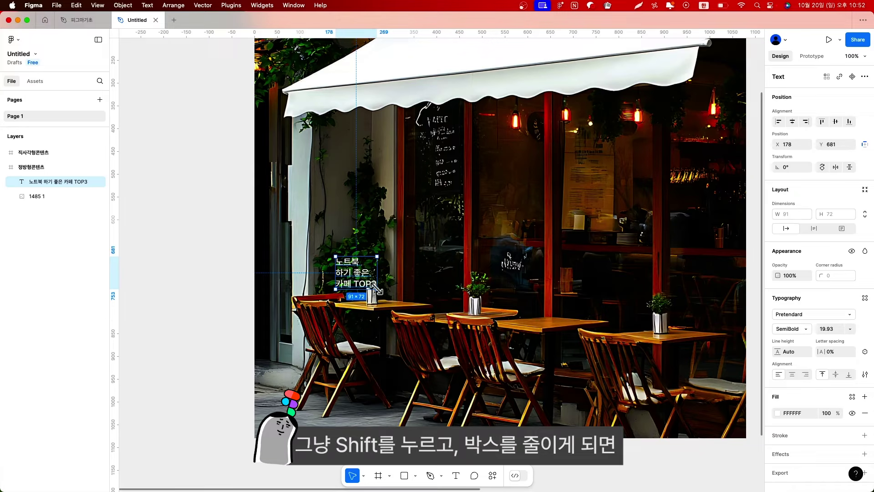
left_click_drag(376, 287, 372, 285)
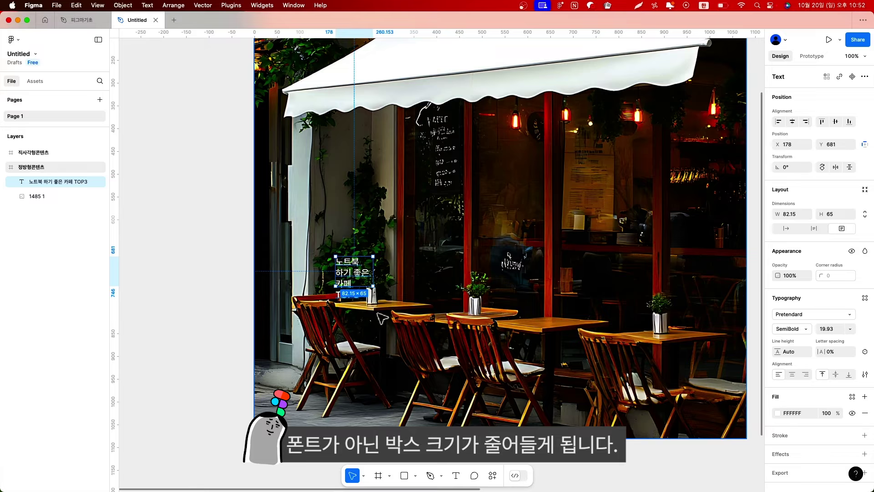
left_click_drag(373, 285, 380, 291)
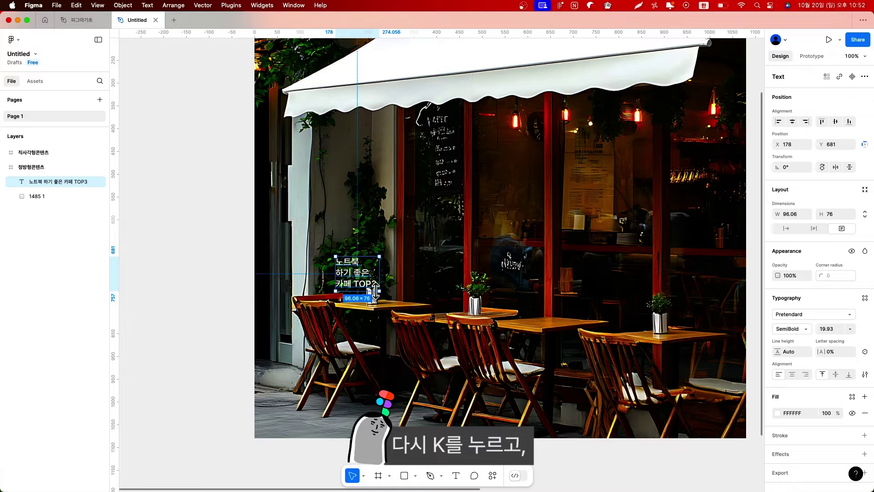
Scale the headline proportionally with its text to about 581×460 and position it at about X 60, Y 476.
key("k")
left_click_drag(377, 288, 485, 402)
left_click_drag(413, 351, 424, 305)
left_click_drag(496, 378, 554, 424)
left_click_drag(517, 393, 508, 340)
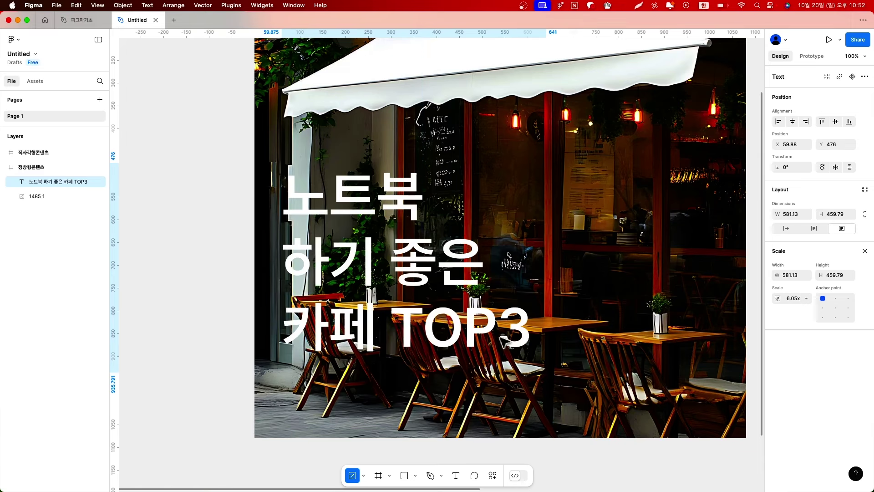
key("Escape")
left_click(603, 365)
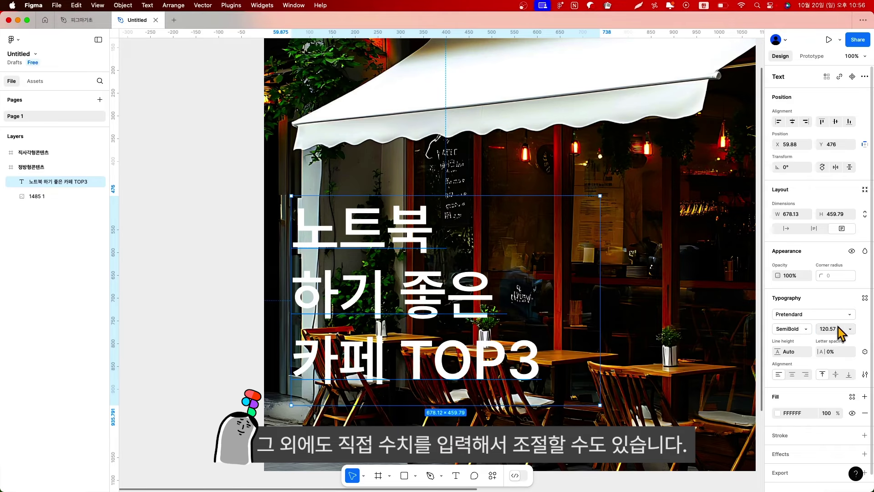
Set the headline's font size to 140, line height to 150 and letter spacing to -5%, and move it to about X 64, Y 540.
left_click(830, 329)
type("140")
key("Return")
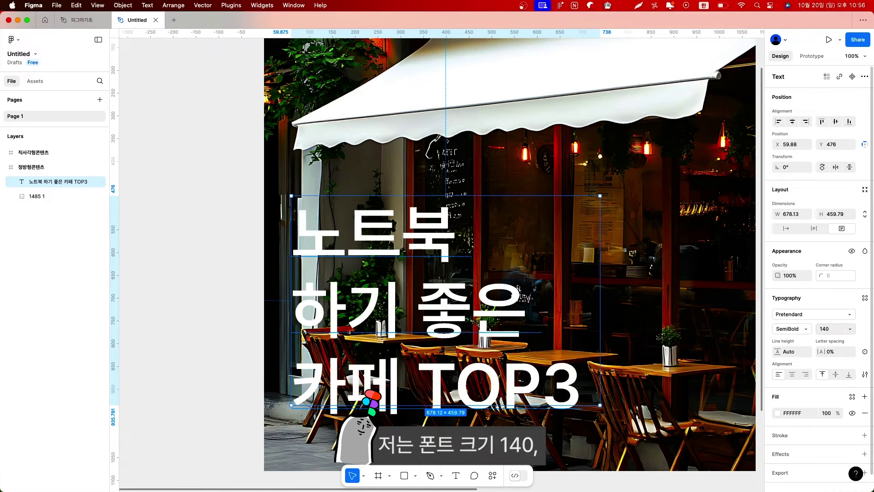
left_click(794, 352)
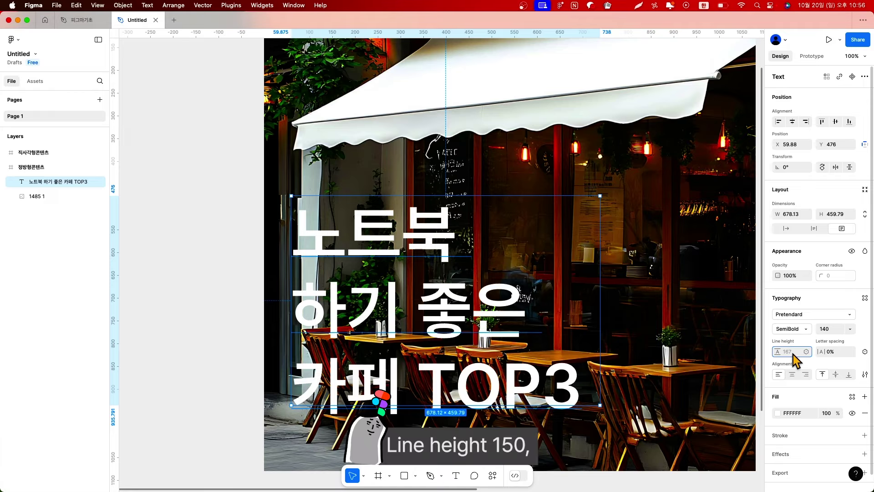
type("150")
key("Return")
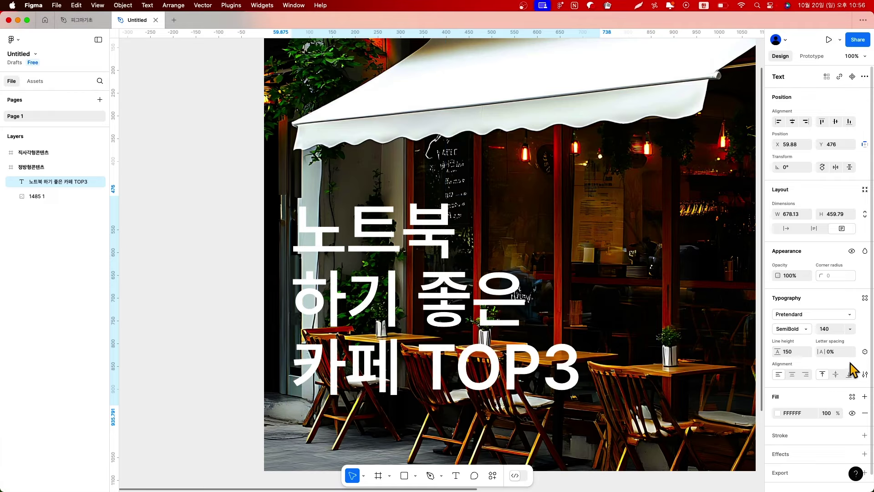
left_click(836, 352)
type("-5")
key("Return")
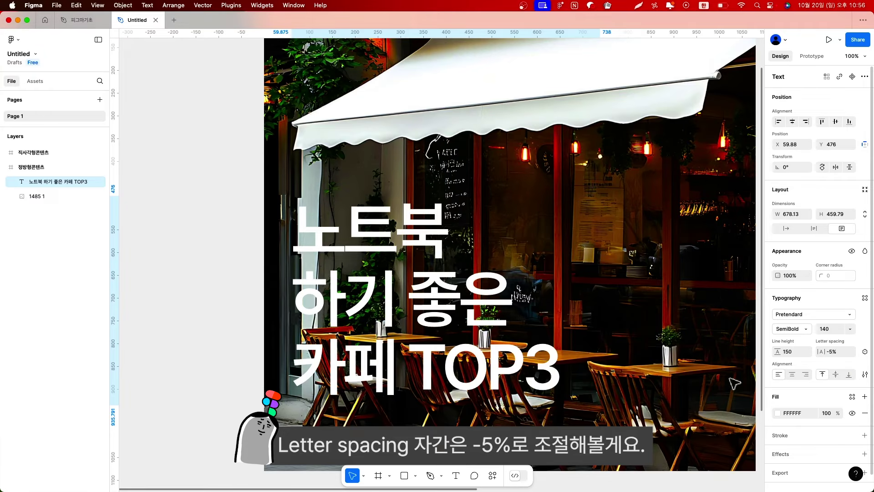
left_click_drag(556, 380, 558, 409)
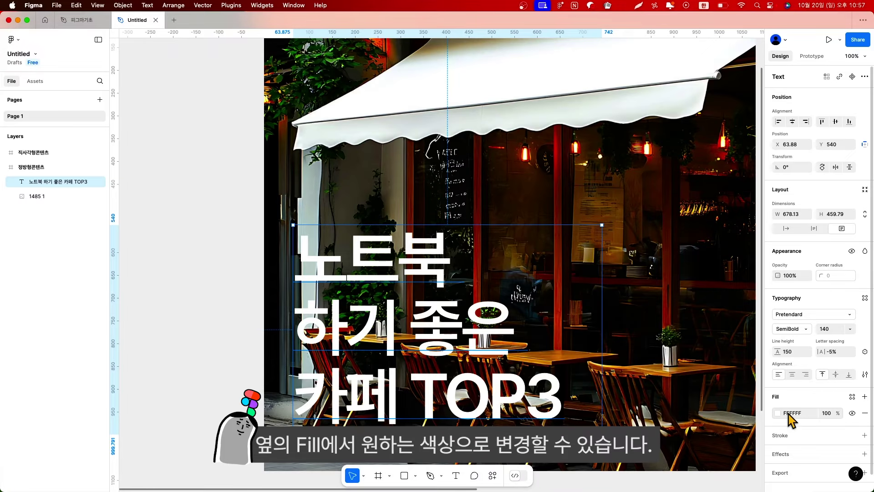
Try different fill colours on the headline, including A67575 and C1C18F, and settle on orange FFA544.
left_click(777, 413)
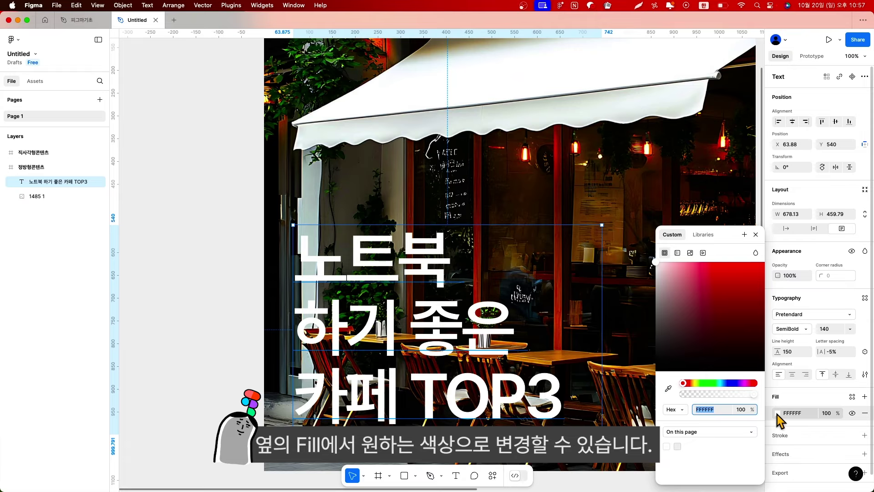
left_click_drag(665, 309, 687, 301)
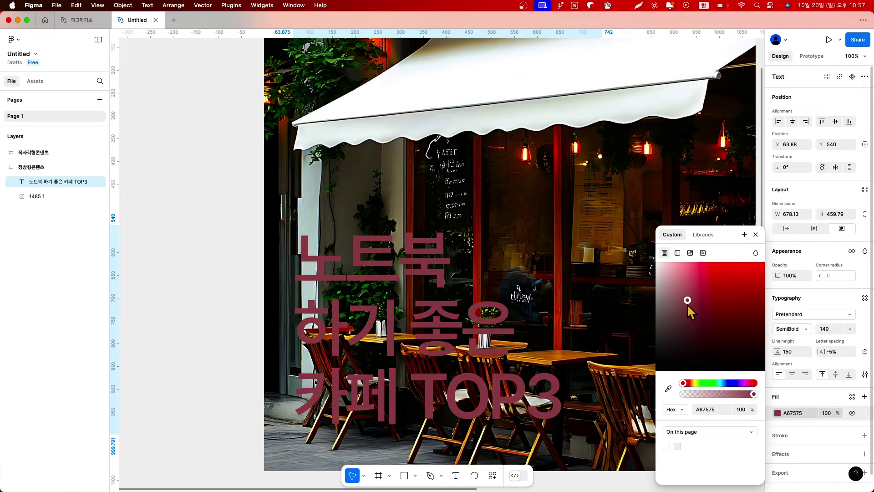
left_click(694, 383)
left_click(683, 290)
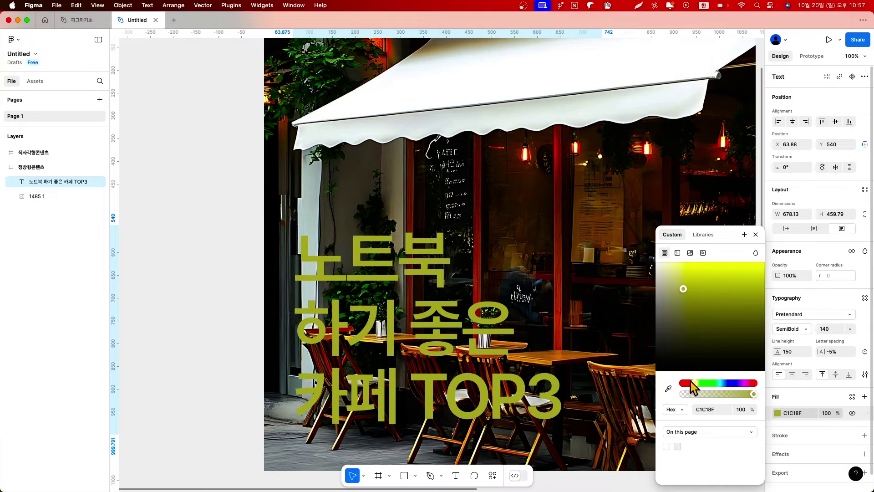
left_click(690, 383)
left_click(687, 383)
left_click_drag(700, 270, 736, 253)
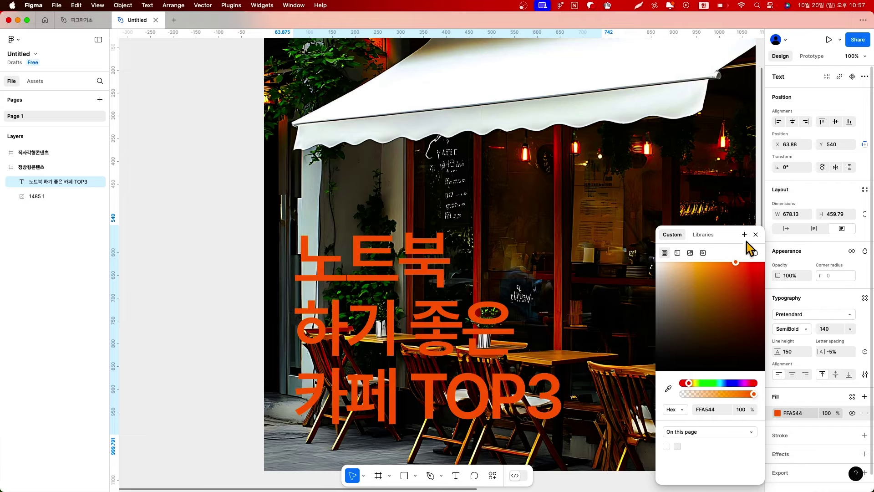
left_click(756, 234)
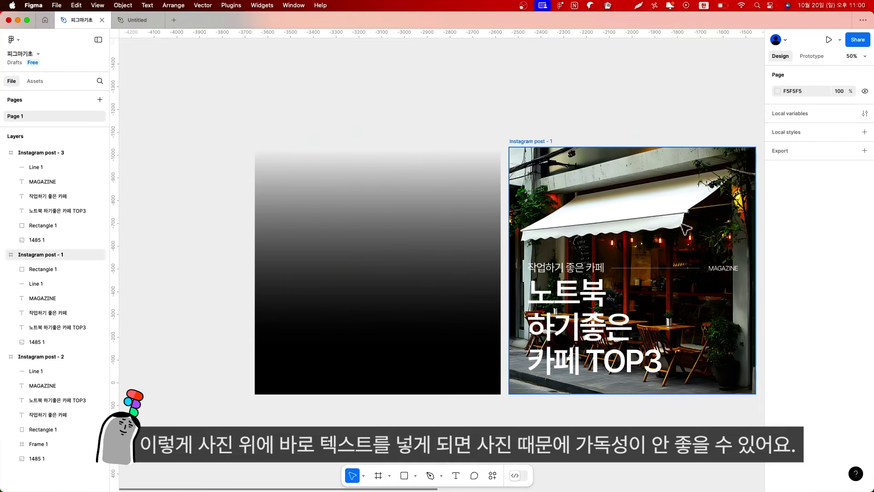
Inspect the finished example post's headline over the café photo and the separate black gradient rectangle placed beside it.
left_click(644, 336)
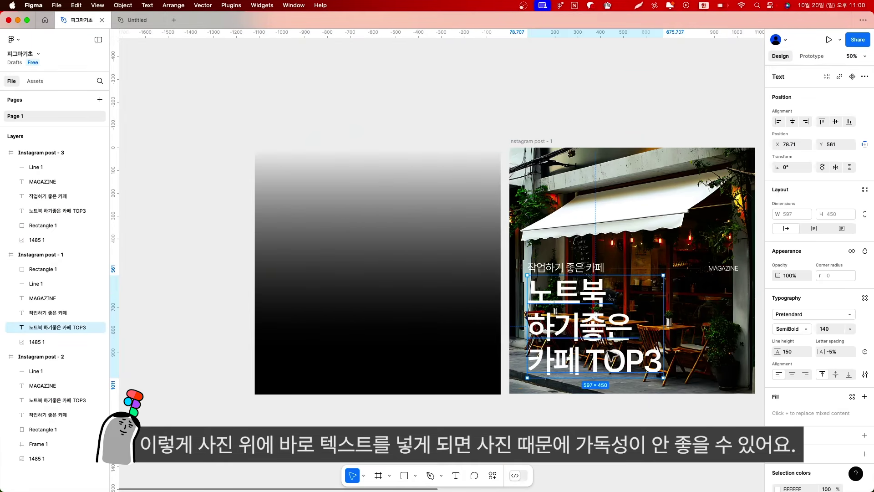
key("Escape")
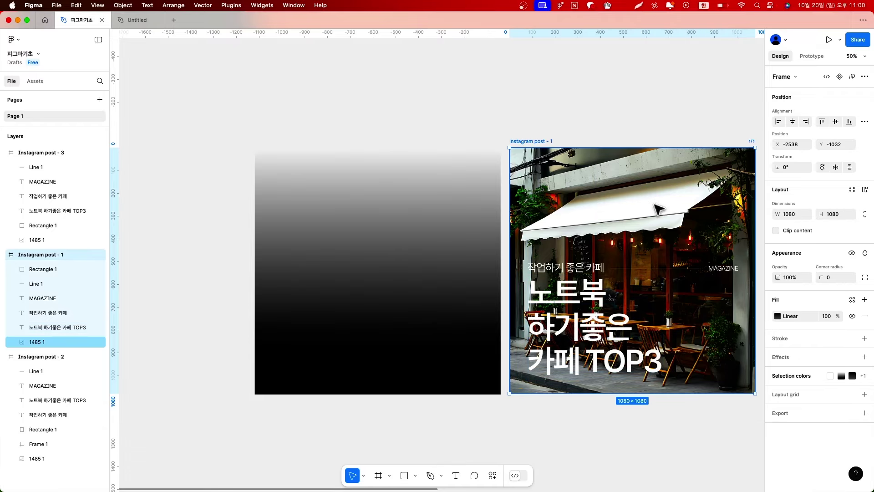
left_click(467, 290)
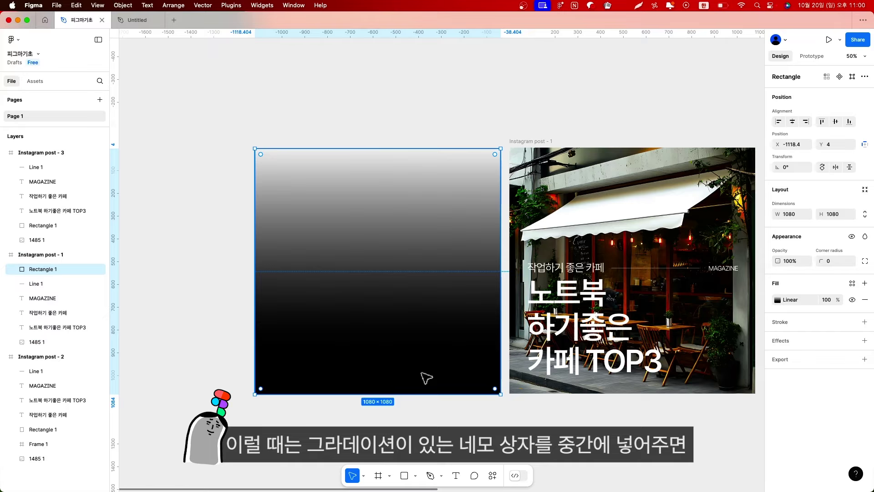
left_click(644, 483)
left_click_drag(742, 312, 482, 313)
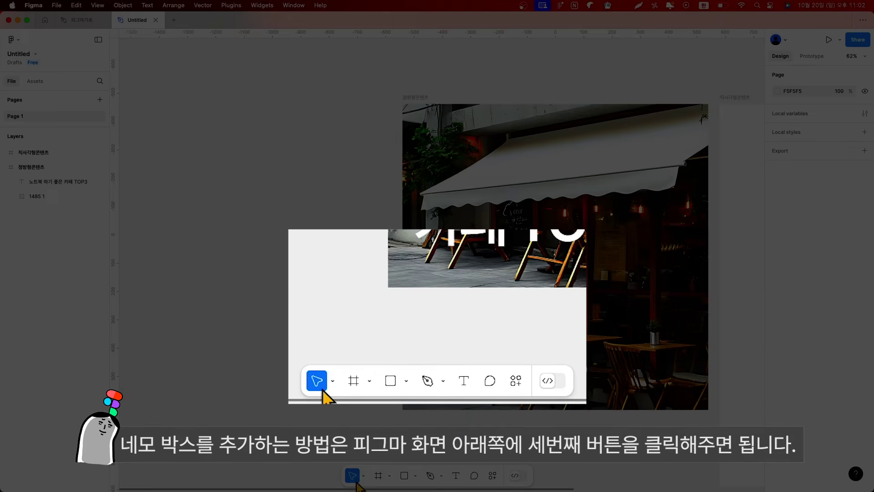
Draw a 1080×1080 rectangle that covers the whole square frame 정방형콘텐츠.
left_click(415, 476)
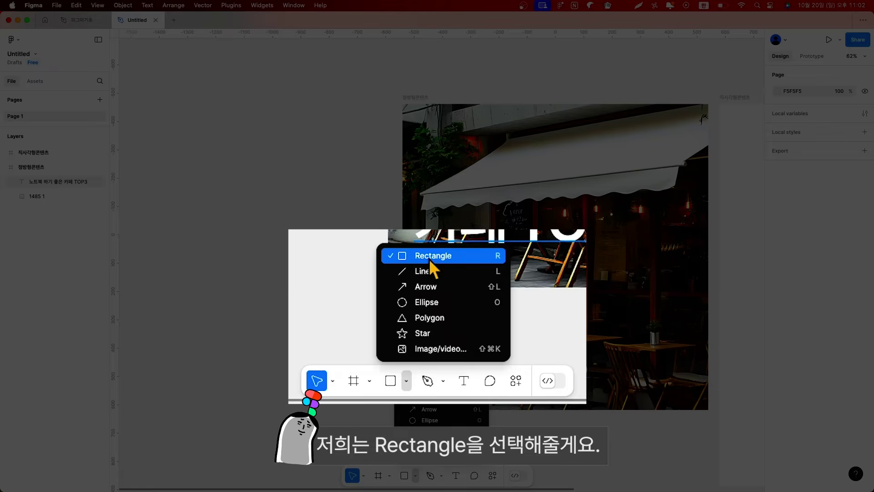
left_click(431, 387)
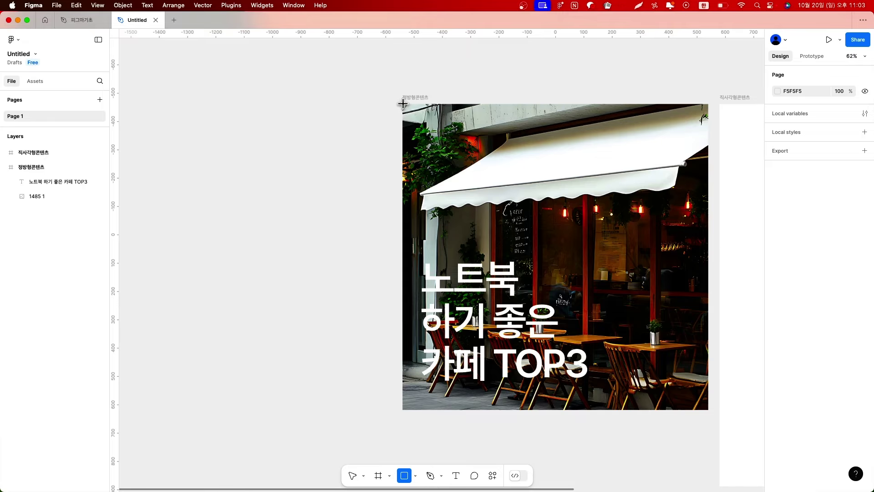
left_click_drag(402, 105, 708, 409)
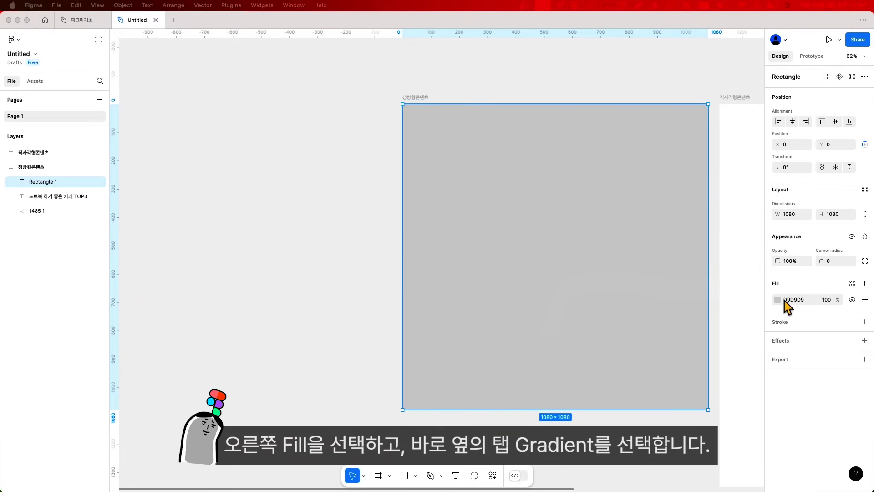
Change the rectangle's fill to a linear gradient and set both of its colour stops to black 000000.
left_click(777, 301)
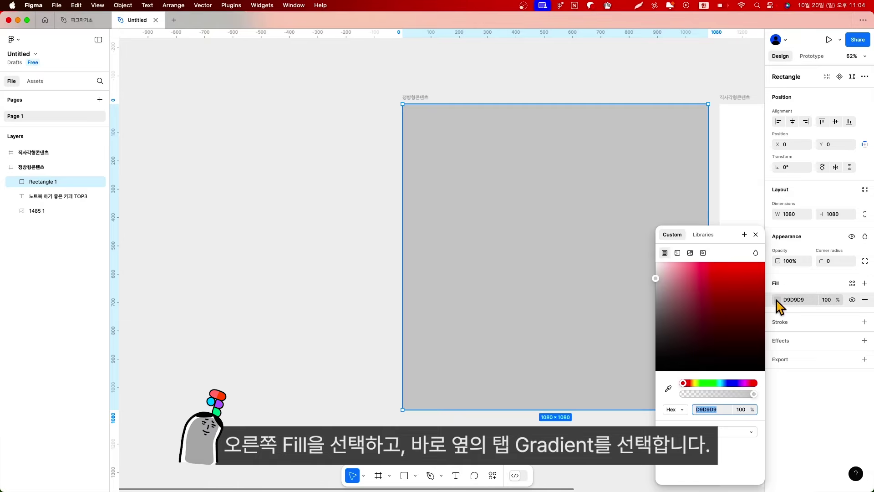
left_click(677, 253)
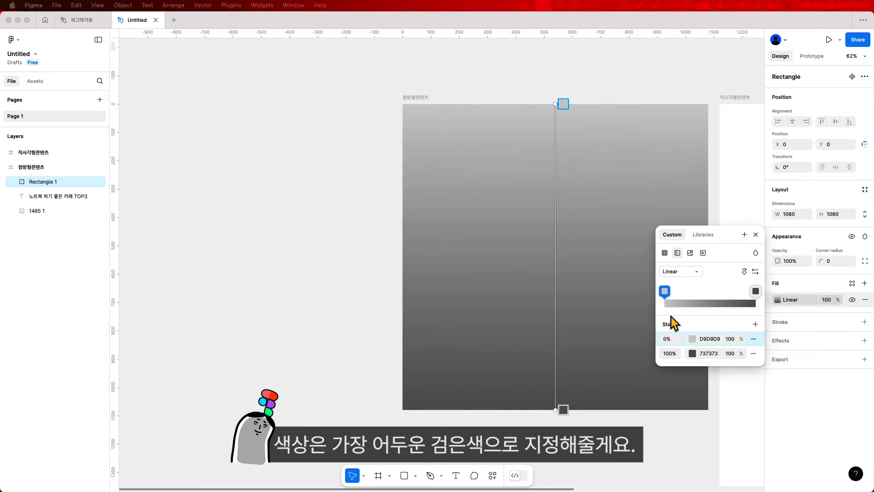
left_click(693, 339)
left_click_drag(551, 293, 545, 357)
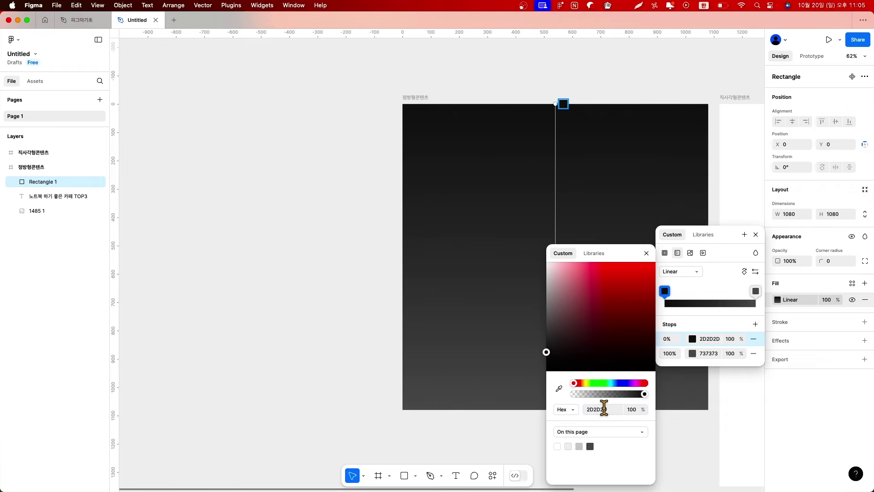
left_click(603, 410)
type("000")
key("Return")
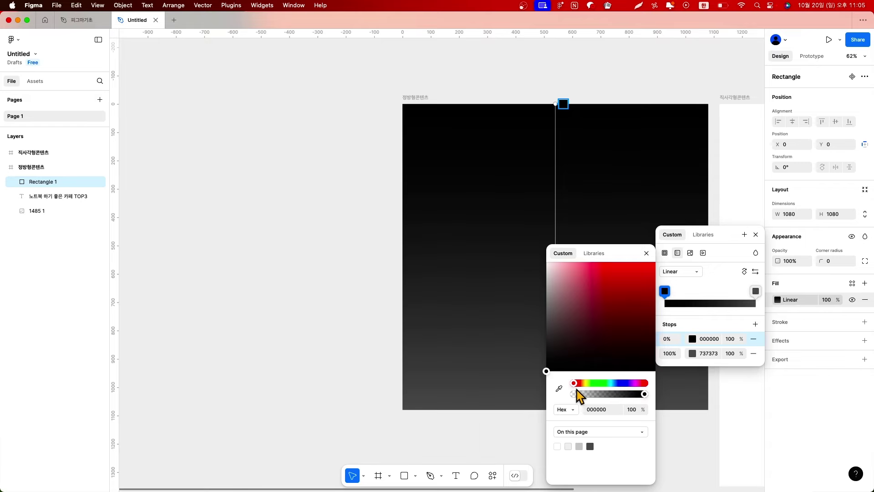
left_click(692, 353)
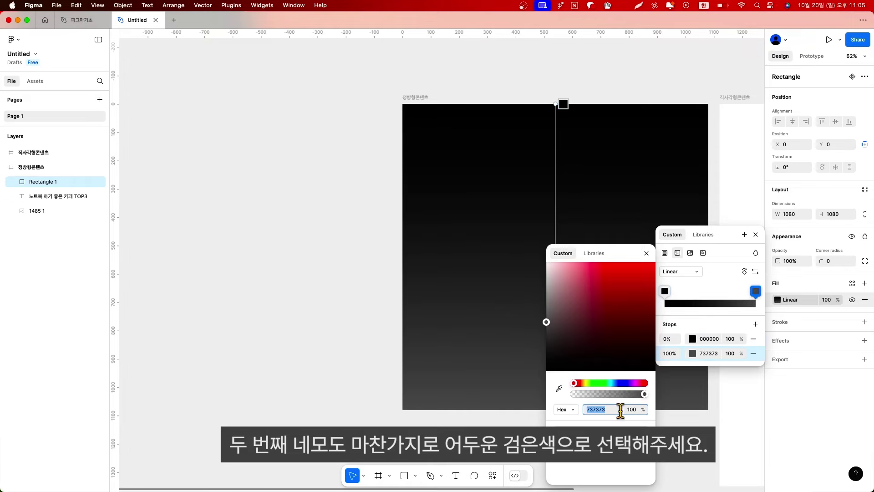
left_click_drag(548, 326, 544, 380)
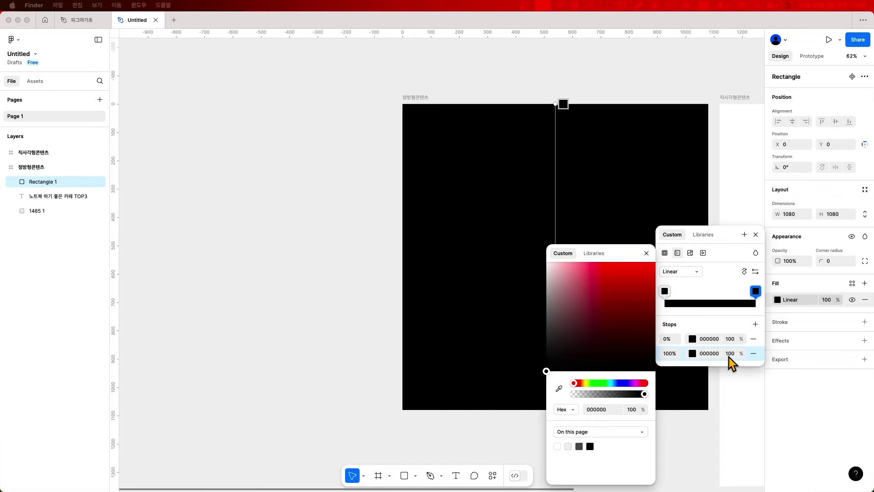
Set the gradient's first stop to 0% opacity and shift its solid black stop to about 93%.
left_click(729, 342)
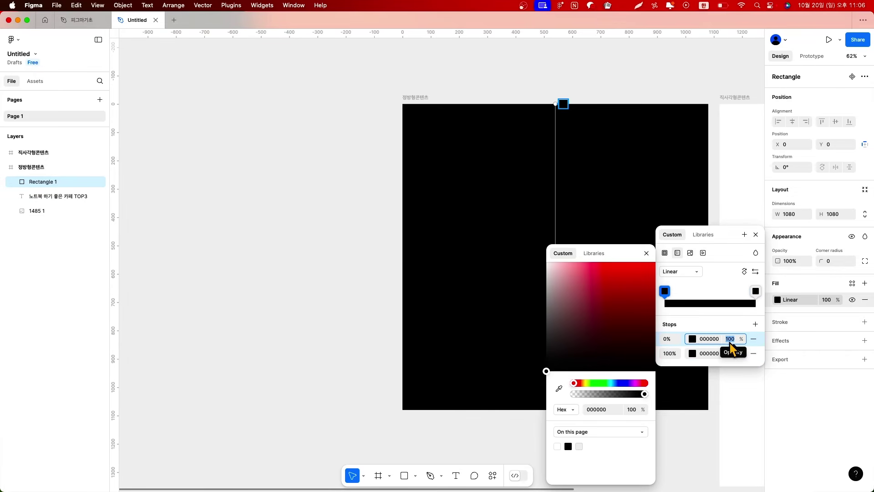
type("0")
key("Return")
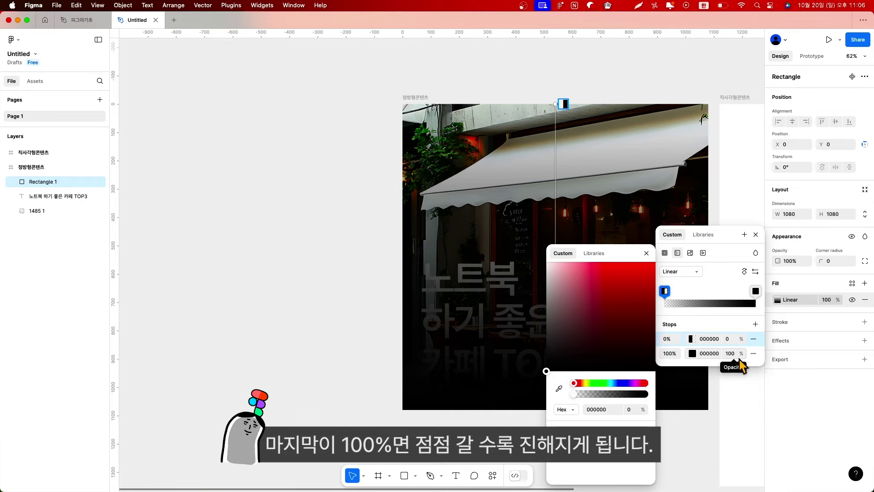
left_click_drag(755, 294, 750, 294)
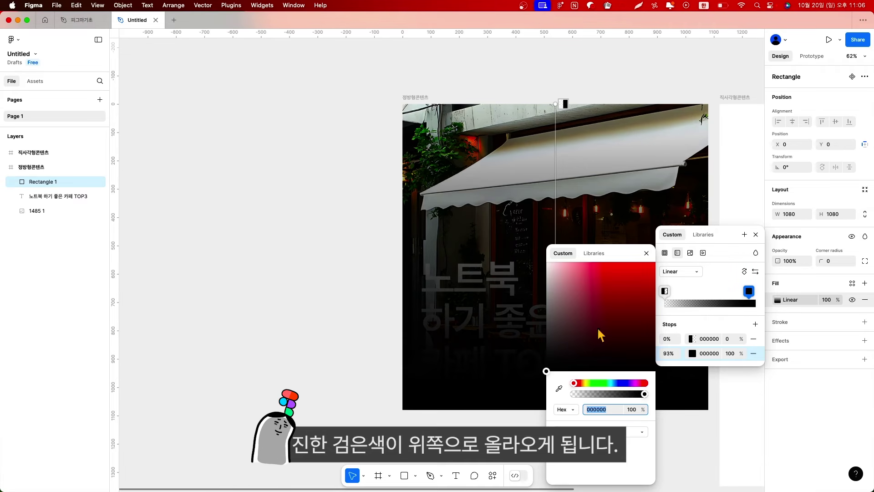
Try sending the gradient rectangle backward and forward in the layer order, and finally leave it between the headline and the photo.
left_click(467, 389)
scroll(601, 390, "down", 1)
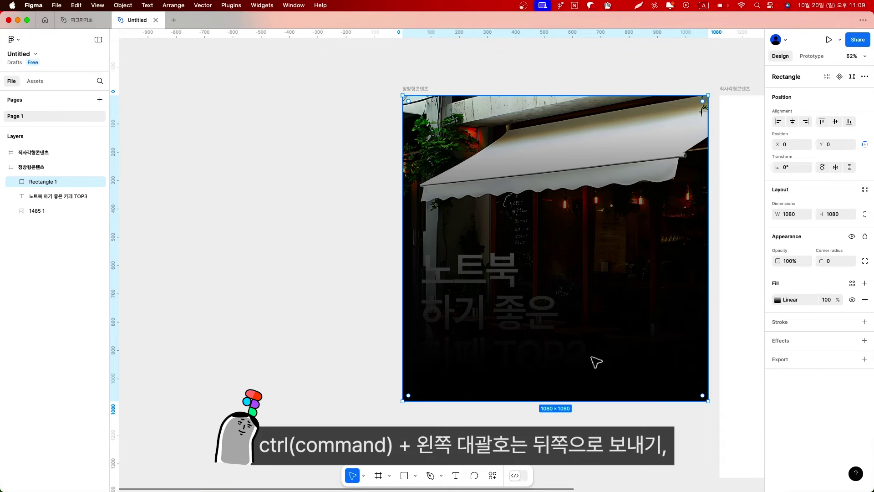
key("super+bracketleft")
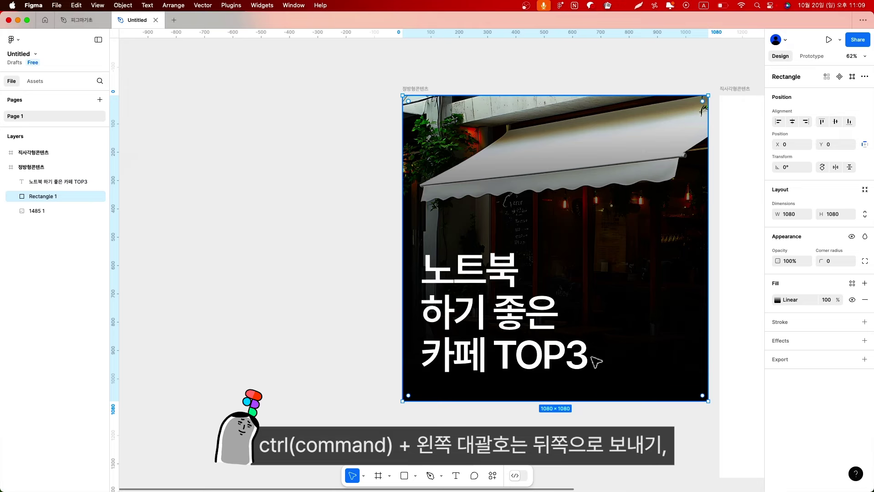
key("super+bracketright")
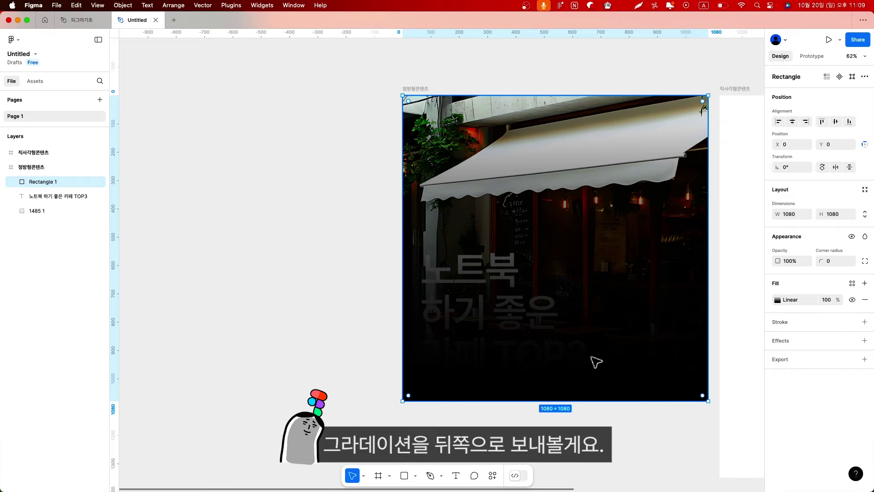
key("super+bracketleft")
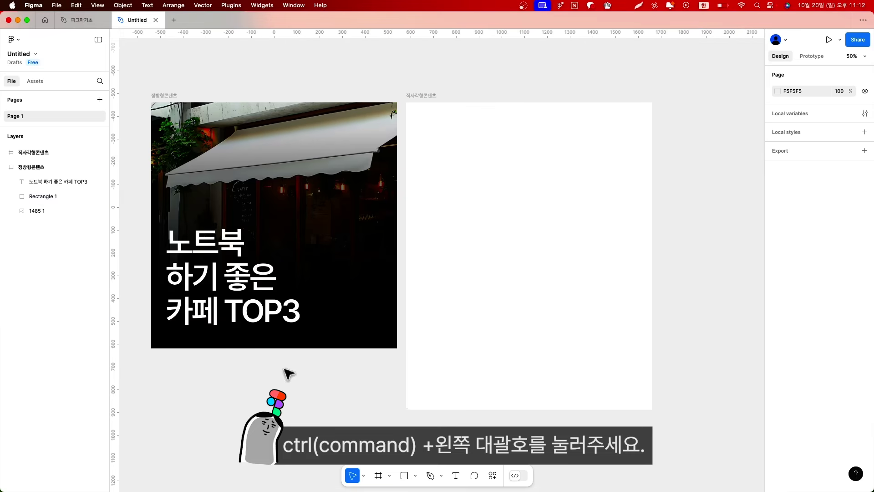
Copy the headline, gradient rectangle and photo from the square frame into the portrait frame 직사각형콘텐츠.
left_click_drag(367, 392, 196, 190)
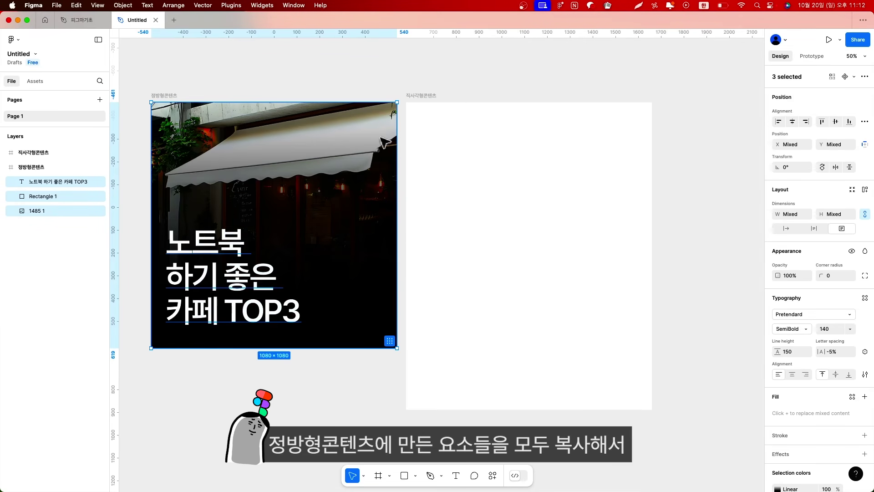
left_click(429, 96)
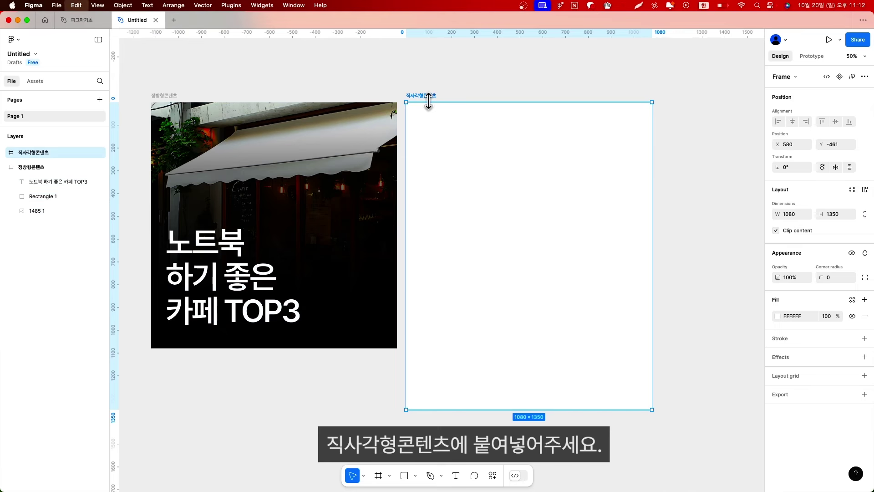
key("super+v")
Stretch the portrait frame's gradient rectangle downward to 1080×1350 so it covers the full frame.
left_click(624, 331)
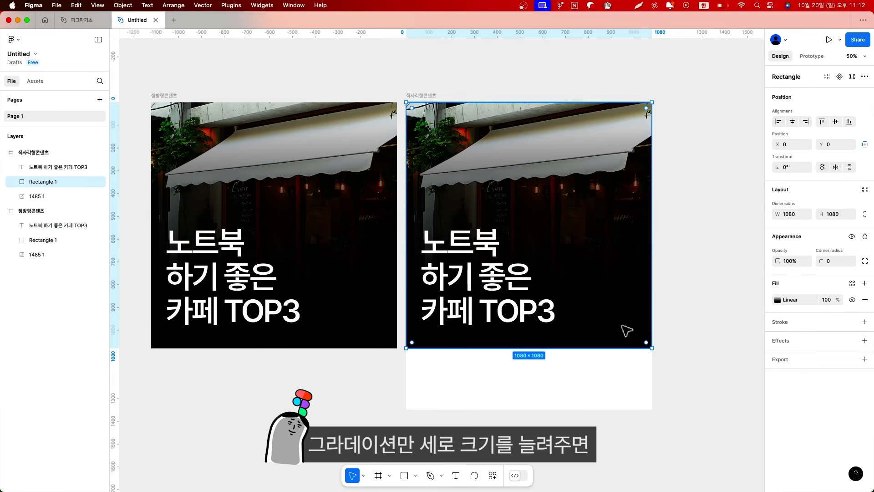
left_click_drag(617, 350, 613, 408)
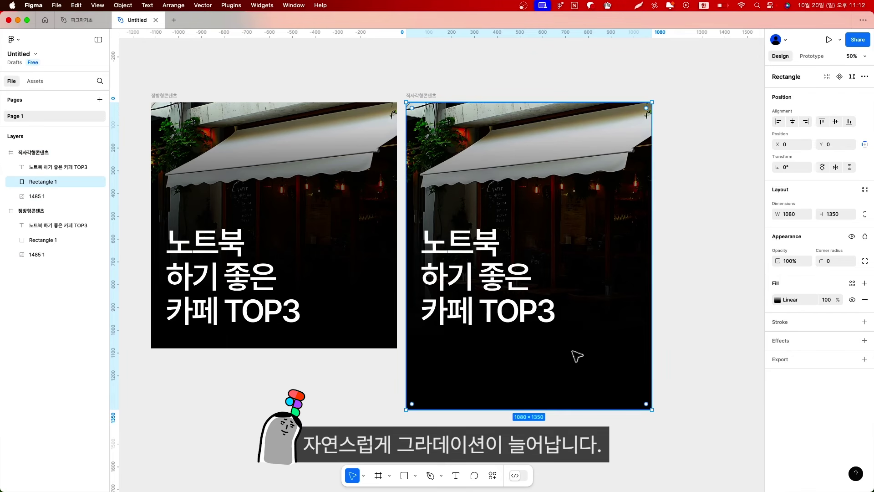
left_click(696, 338)
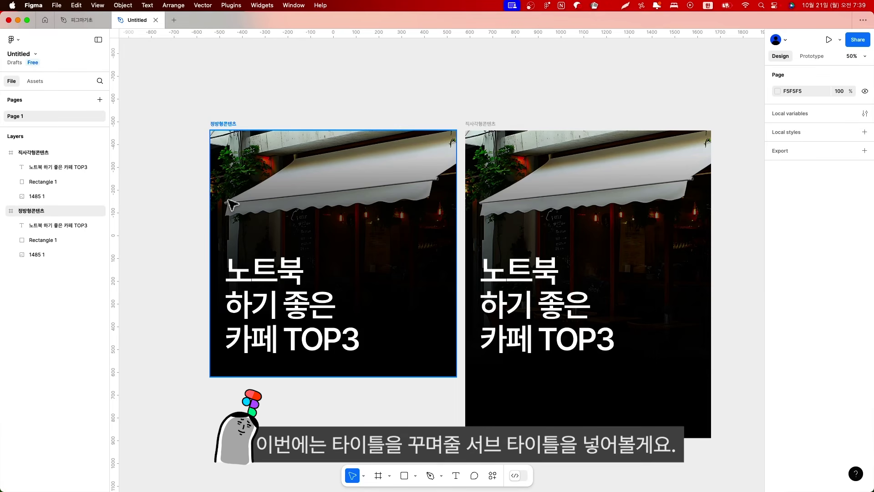
Add the subtitle "작업하기 좋은 카페" above the square frame's headline and set its weight to Regular.
key("t")
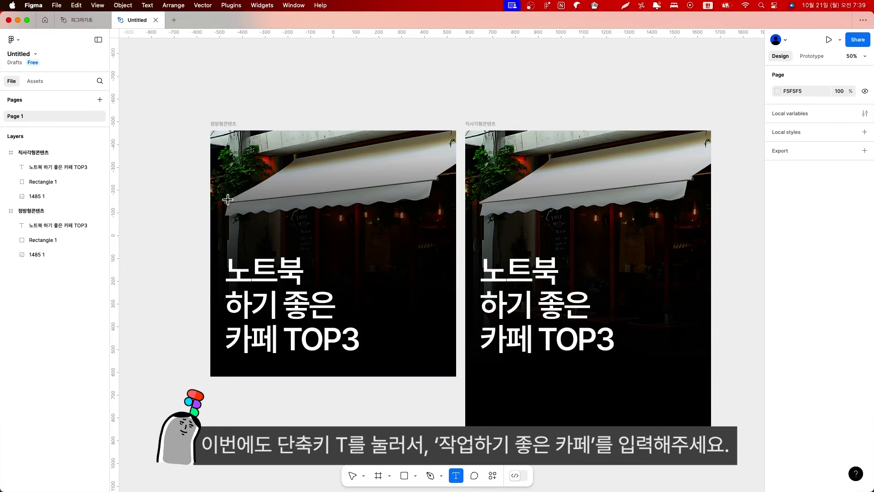
left_click(229, 202)
type("작업하기 좋은 카페")
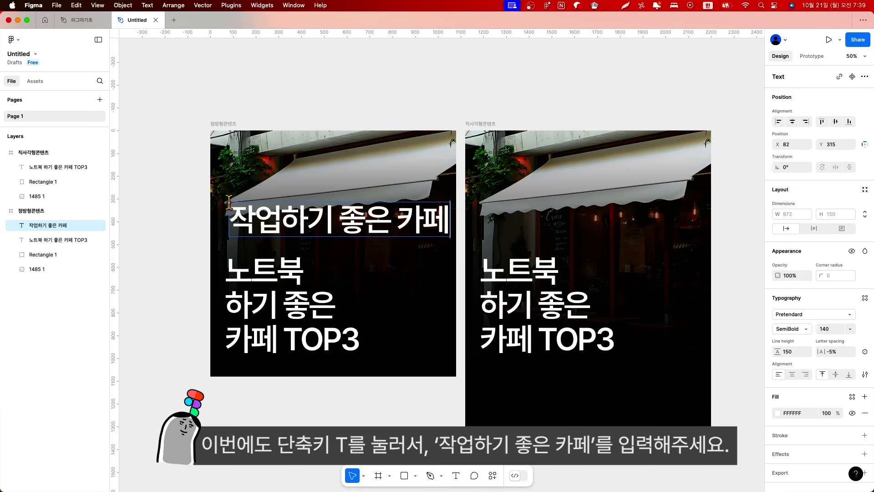
key("Escape")
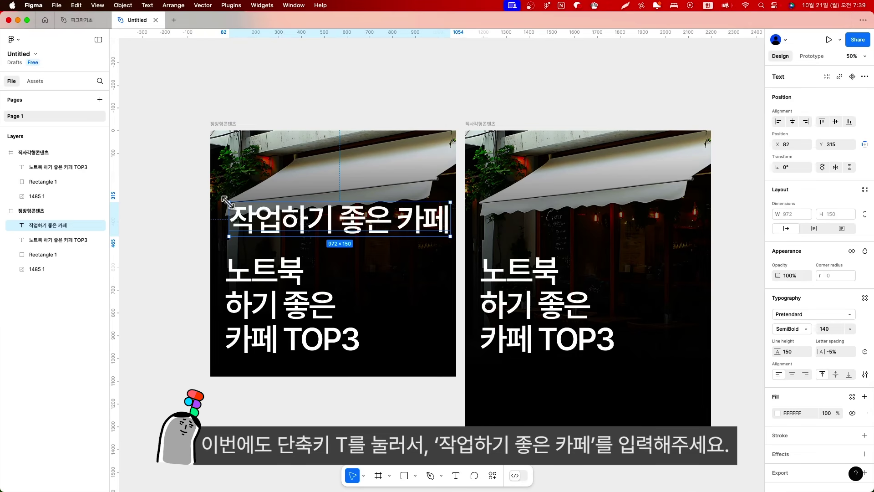
left_click(791, 332)
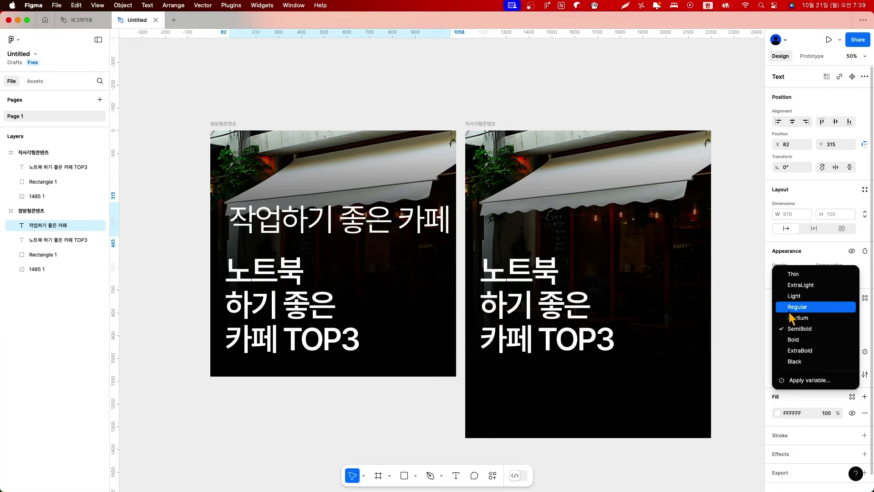
left_click(789, 311)
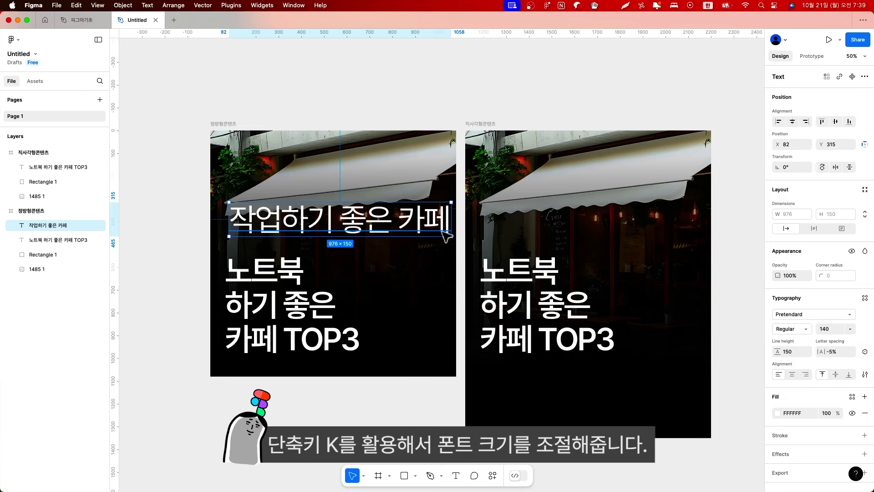
Scale the subtitle proportionally to about 339×53 and place it just above the headline at about X 64, Y 487.
key("k")
left_click_drag(451, 236, 296, 248)
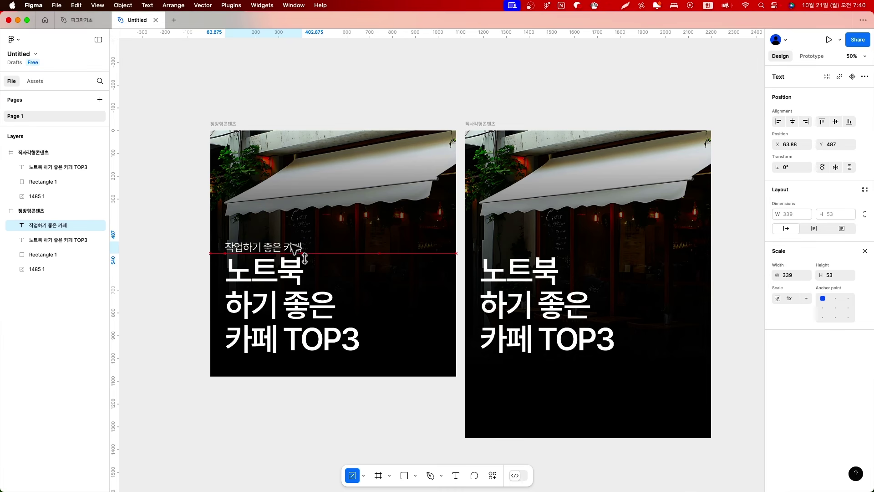
key("Escape")
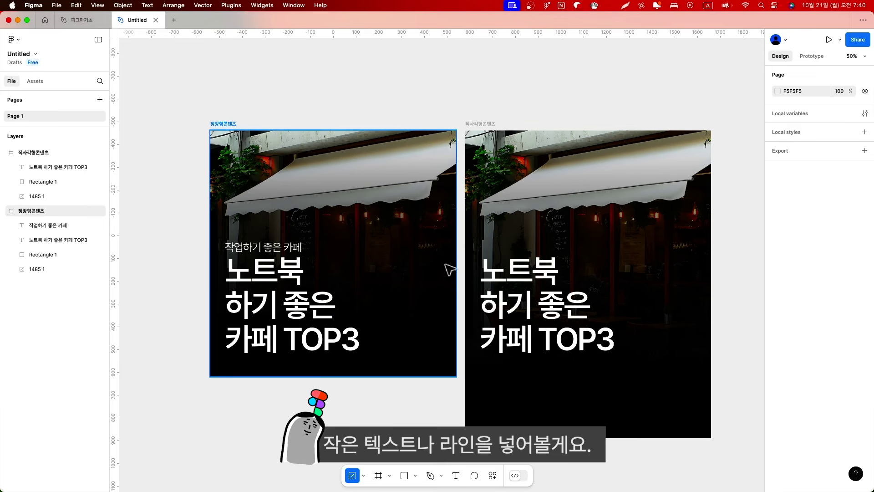
Add the text "MAGAZINE" to the right of the subtitle in the square frame, at about X 666, Y 511.
left_click(404, 259)
left_click(455, 475)
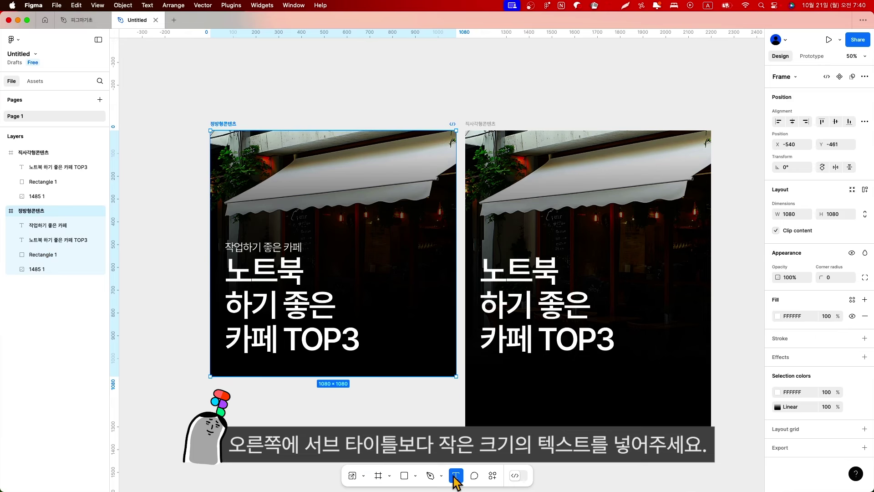
left_click(362, 246)
type("MAGAZINE")
key("Escape")
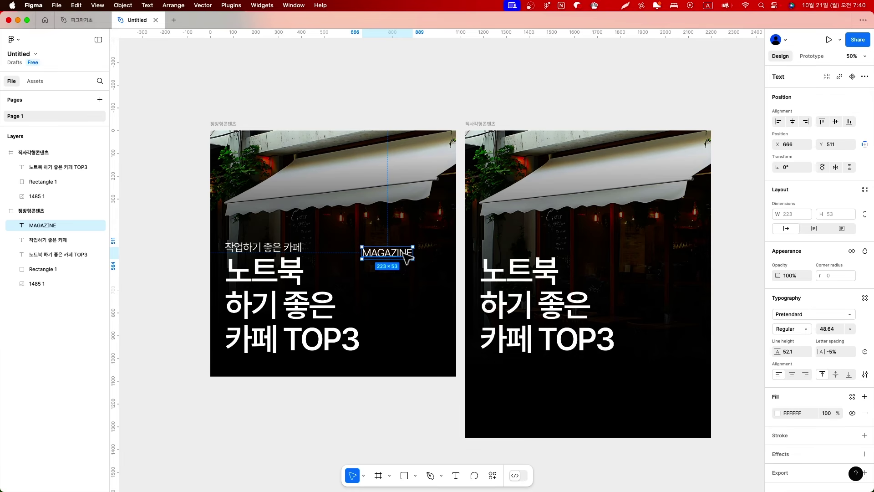
Scale the MAGAZINE text proportionally to a smaller size than the subtitle, keeping it to the subtitle's right.
key("k")
mouse_move(415, 258)
left_mouse_down()
mouse_move(391, 255)
mouse_move(430, 254)
left_mouse_up()
key("Escape")
left_click(433, 448)
scroll(335, 288, "down", 1)
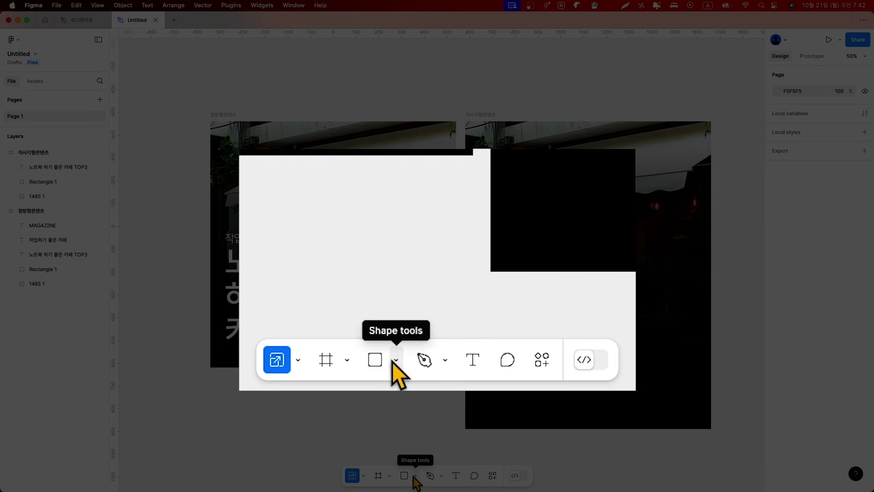
Draw a horizontal line about 362 long at Y 521 between the subtitle and the MAGAZINE text in the square frame.
left_click(415, 476)
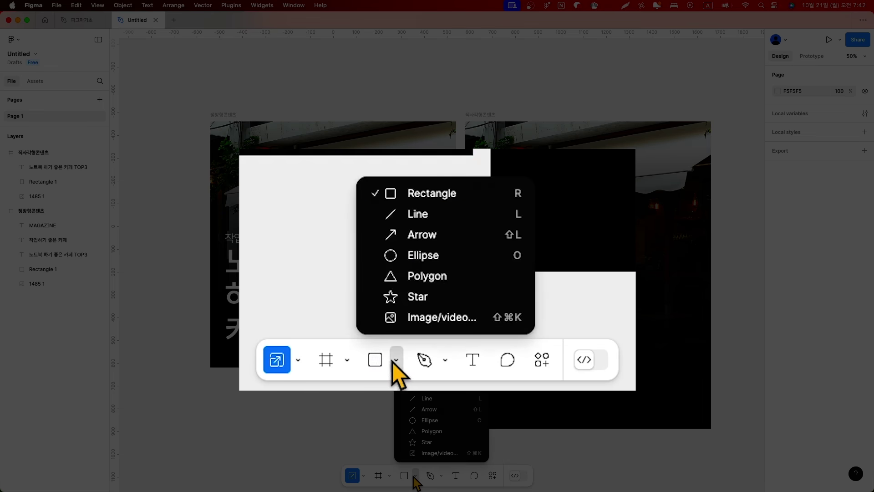
left_click(433, 400)
left_click_drag(310, 239, 392, 240)
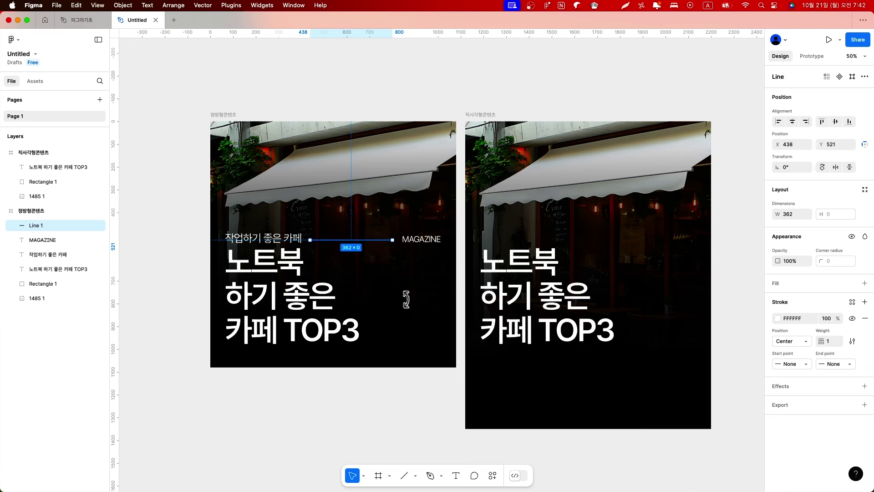
scroll(392, 367, "down", 1)
left_click(392, 367)
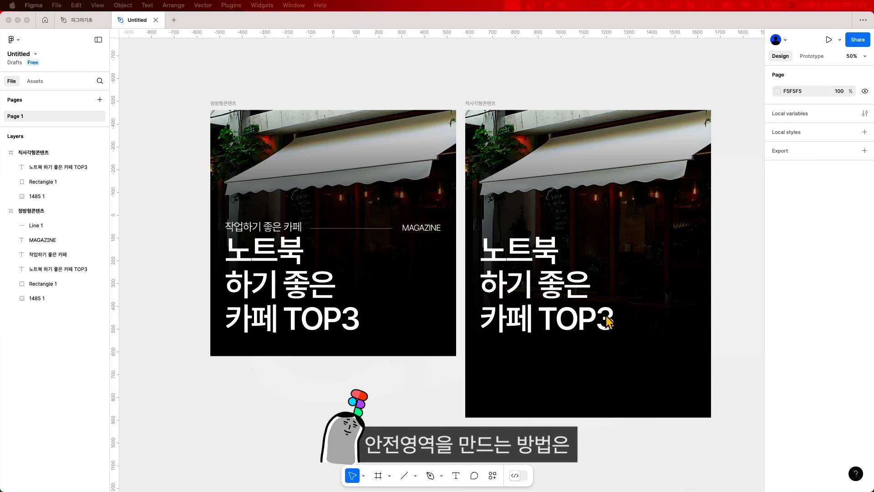
Draw a 1080×1080 rectangle over the square frame and move it into the portrait frame, vertically centred at Y 135.
left_click(416, 476)
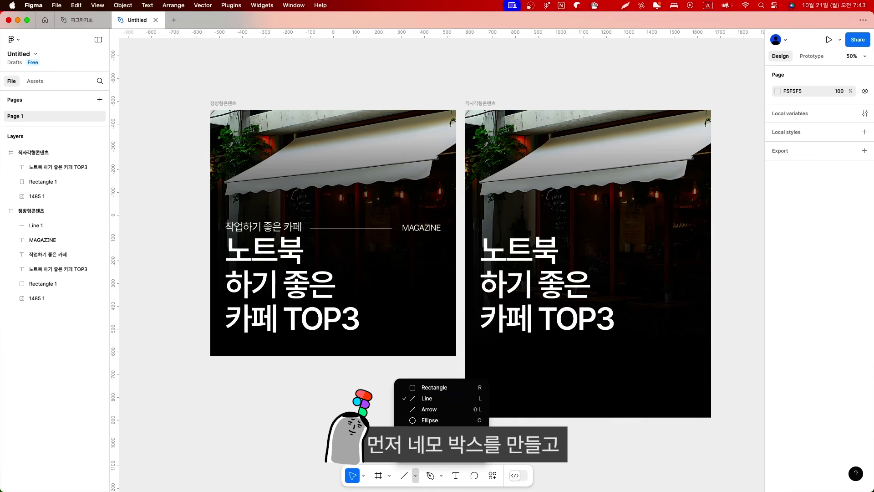
left_click(431, 387)
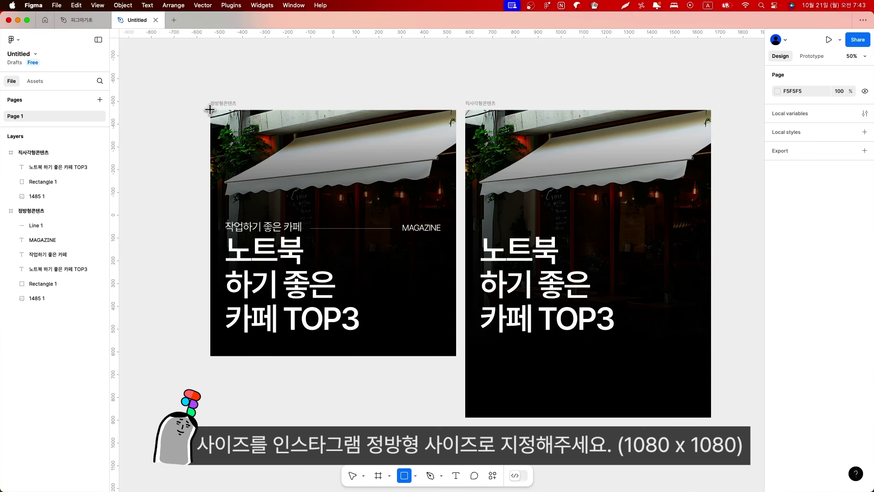
left_click_drag(211, 110, 453, 355)
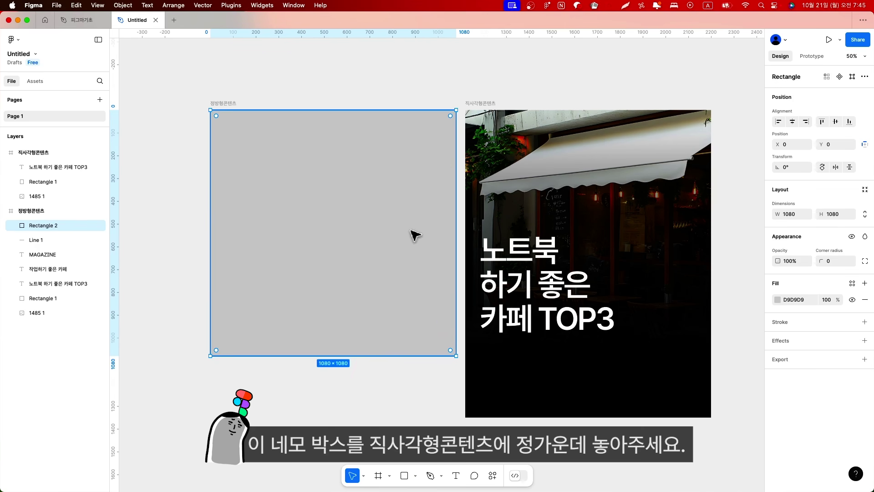
left_click_drag(413, 243, 670, 274)
Place horizontal guides in the portrait frame along the grey rectangle's upper and lower edges, and delete the rectangle.
left_click(488, 105)
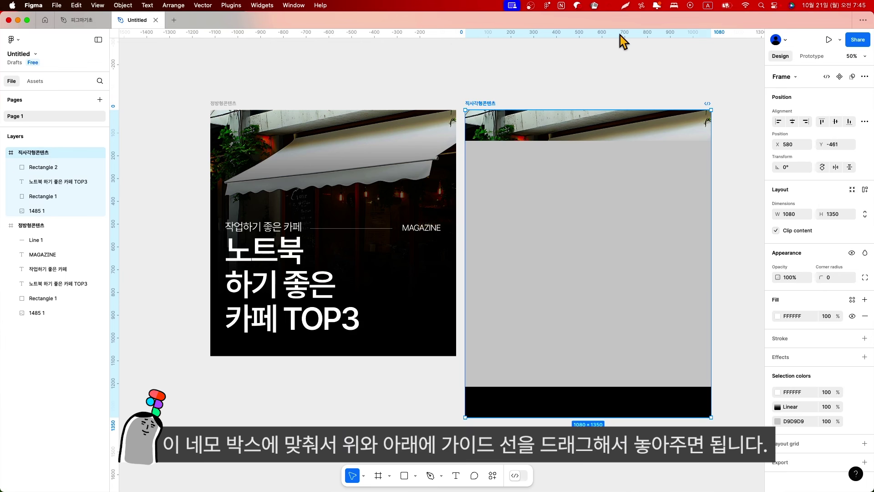
left_click_drag(620, 35, 644, 141)
left_click_drag(646, 37, 659, 387)
left_click(613, 219)
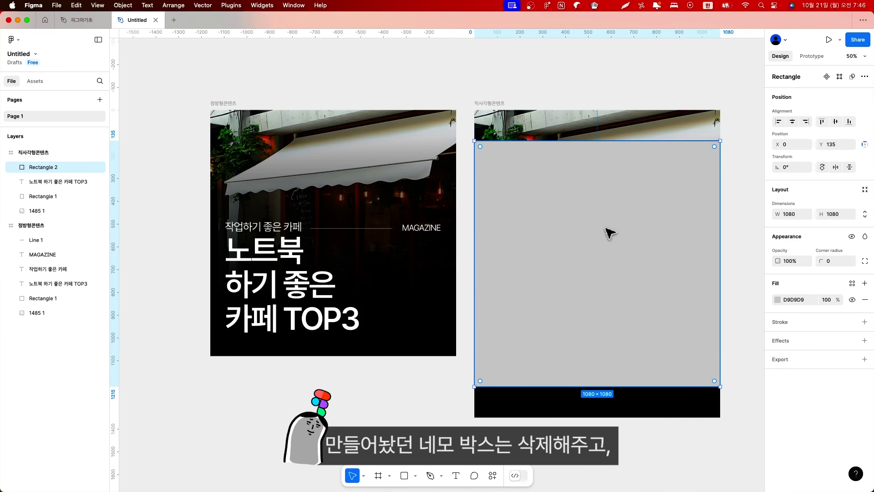
key("Delete")
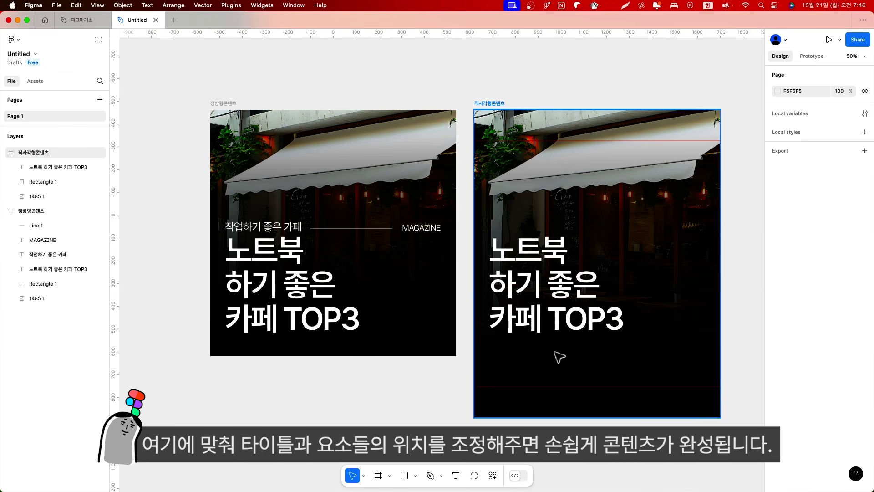
Lower the portrait frame's headline to about Y 610 and copy the square frame's subtitle, line and MAGAZINE text just above it.
left_click(537, 315)
left_click_drag(550, 320, 552, 336)
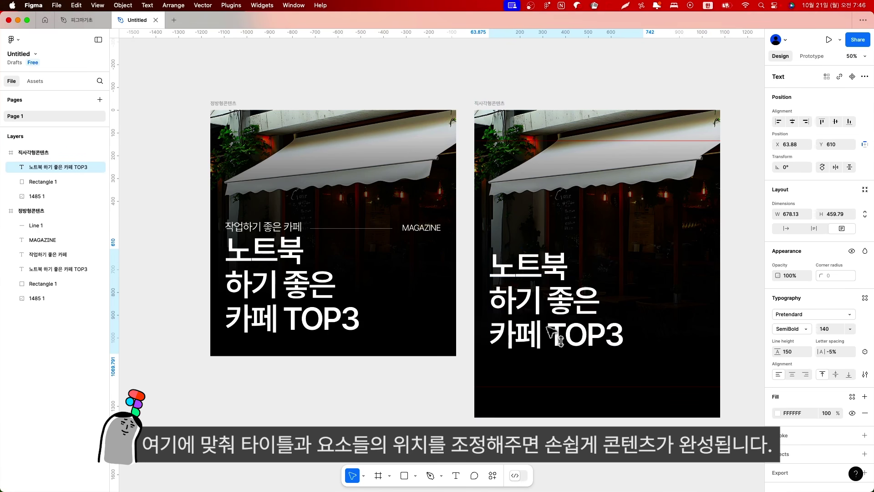
left_click(341, 229)
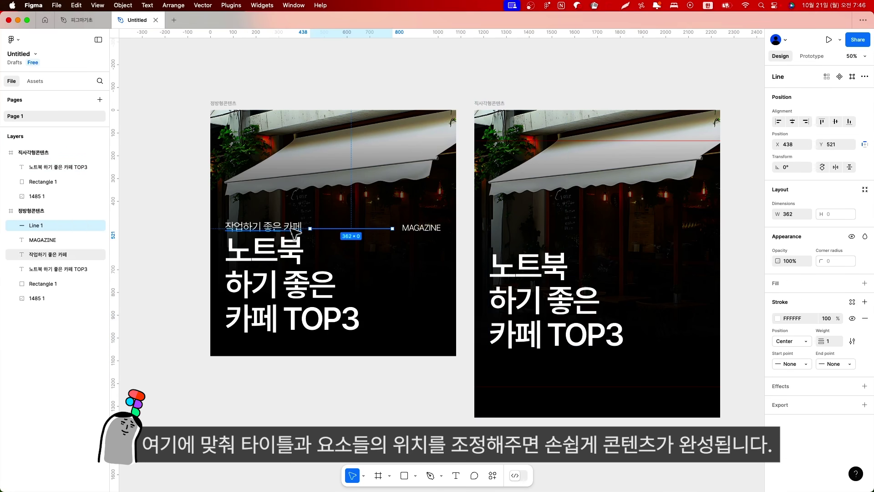
left_click(273, 226, "shift")
left_click(423, 229, "shift")
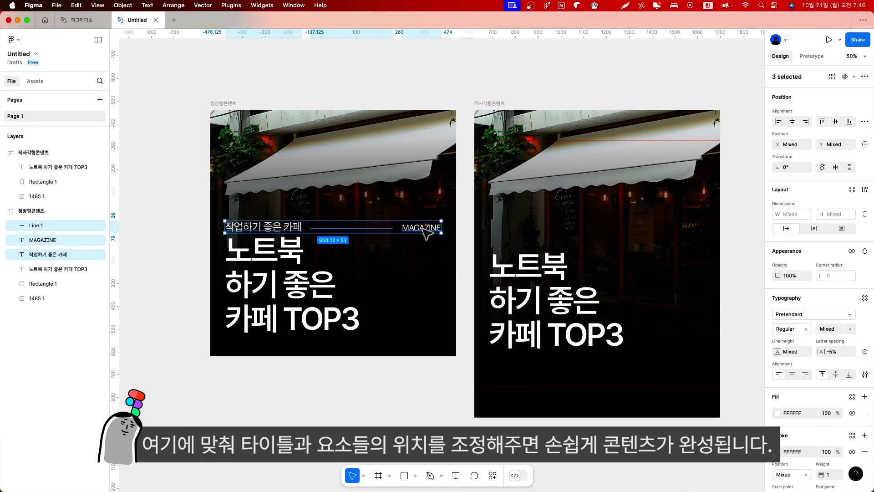
left_click(385, 228)
left_click(421, 228, "shift")
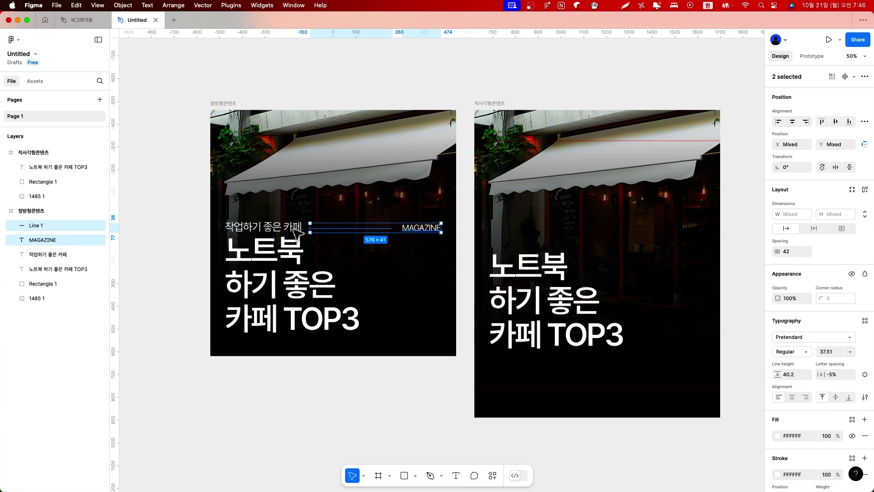
left_click(267, 226, "shift")
left_click_drag(330, 229, 621, 248)
Move the portrait frame's headline, subtitle, line and MAGAZINE text slightly up together within the safe-area guides.
left_click(578, 298, "shift")
left_click_drag(569, 308, 570, 300)
left_click(750, 277)
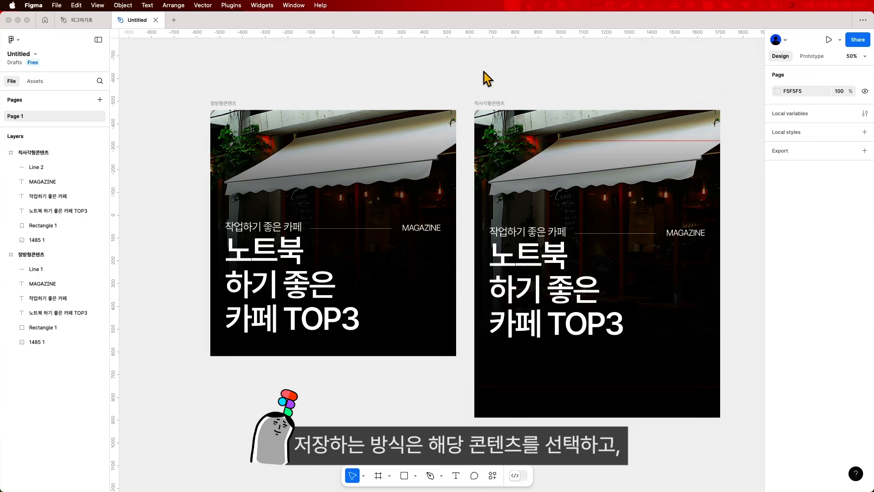
Preview the portrait frame's export at 1x in PNG format.
left_click(491, 105)
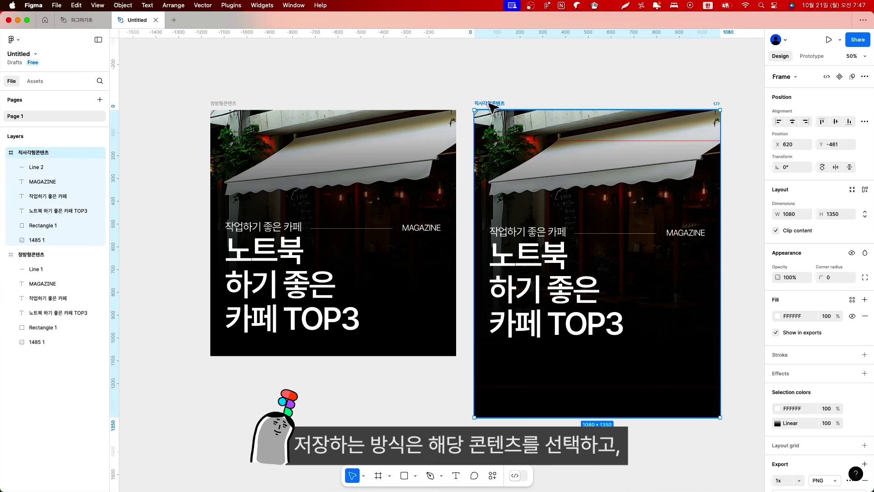
scroll(825, 347, "down", 2)
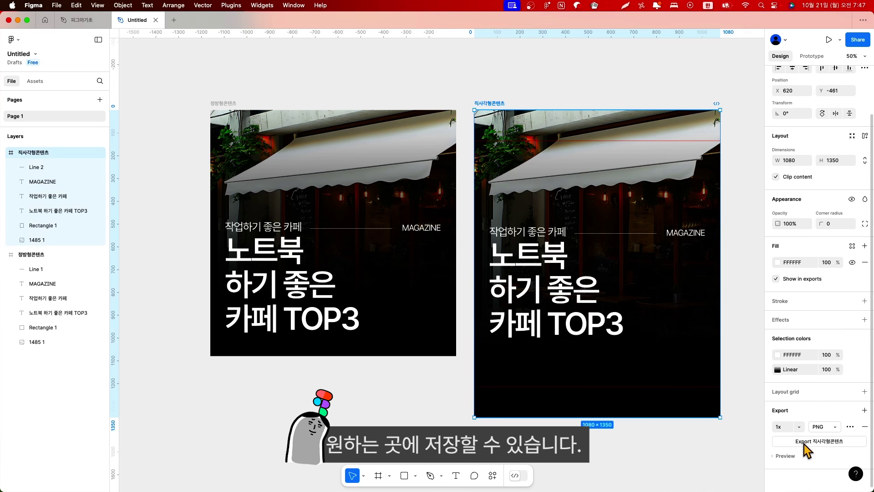
left_click(782, 457)
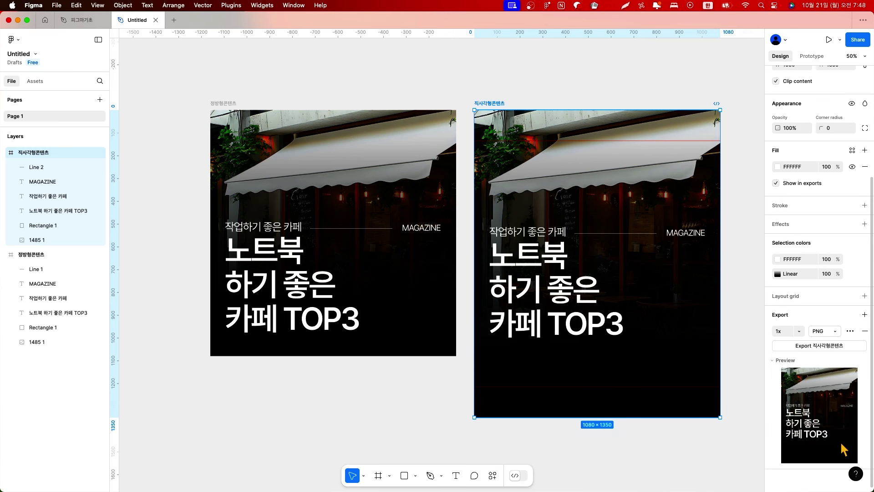
Select the square and portrait frames together.
left_click(184, 95)
left_click_drag(181, 83, 719, 432)
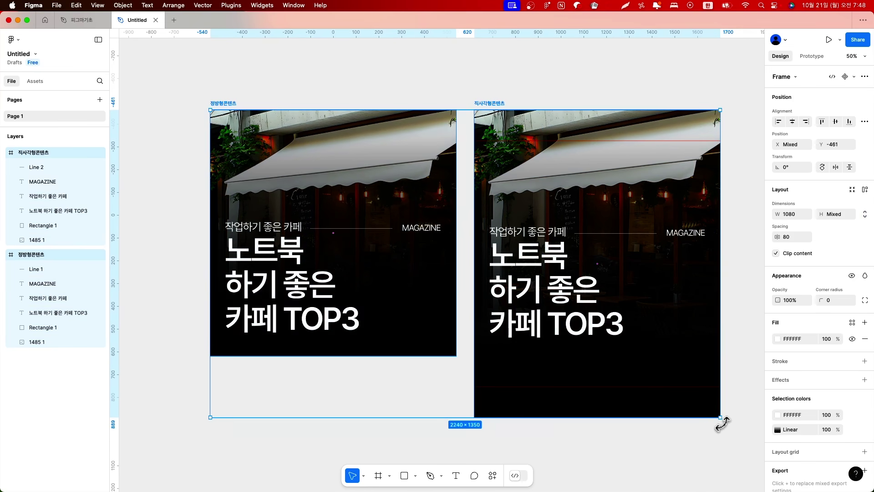